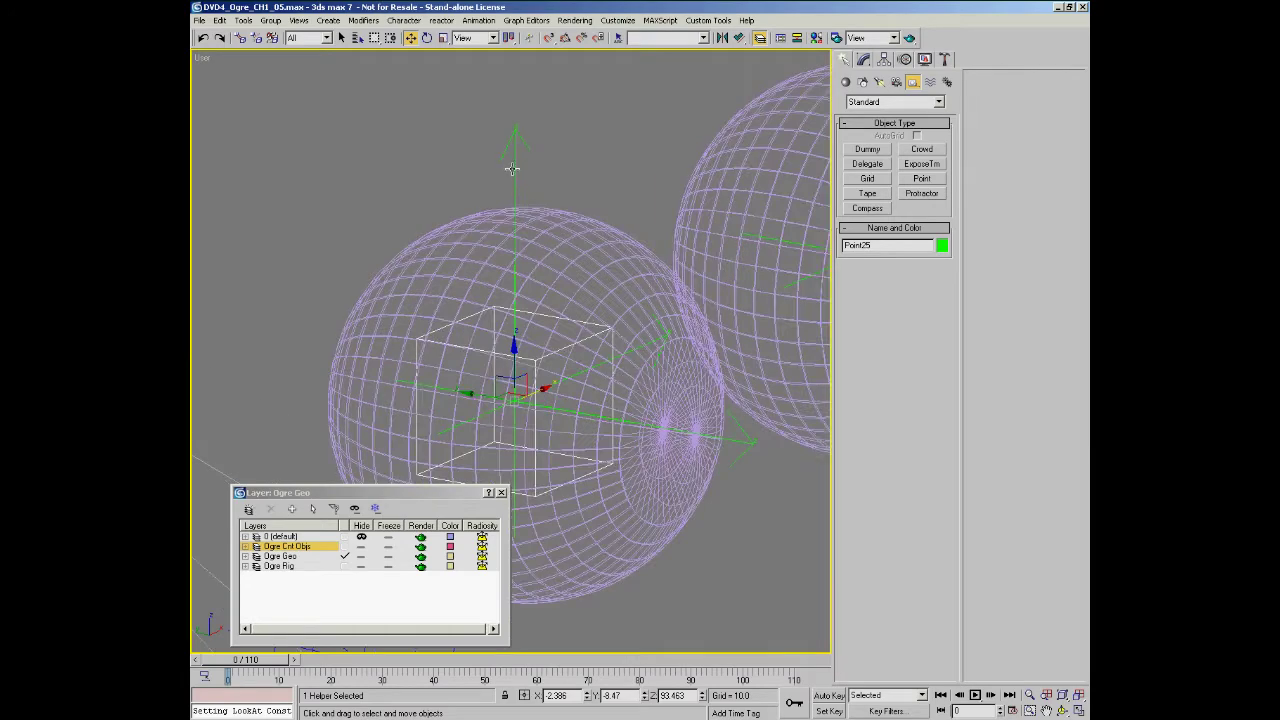
- Link the right eye's Point23 helper to the Point25 box helper, and link that box to the head bone
{"action": "scroll", "coordinate": [515, 375], "scroll_direction": "up", "scroll_amount": 5}
{"action": "right_click", "coordinate": [520, 360]}
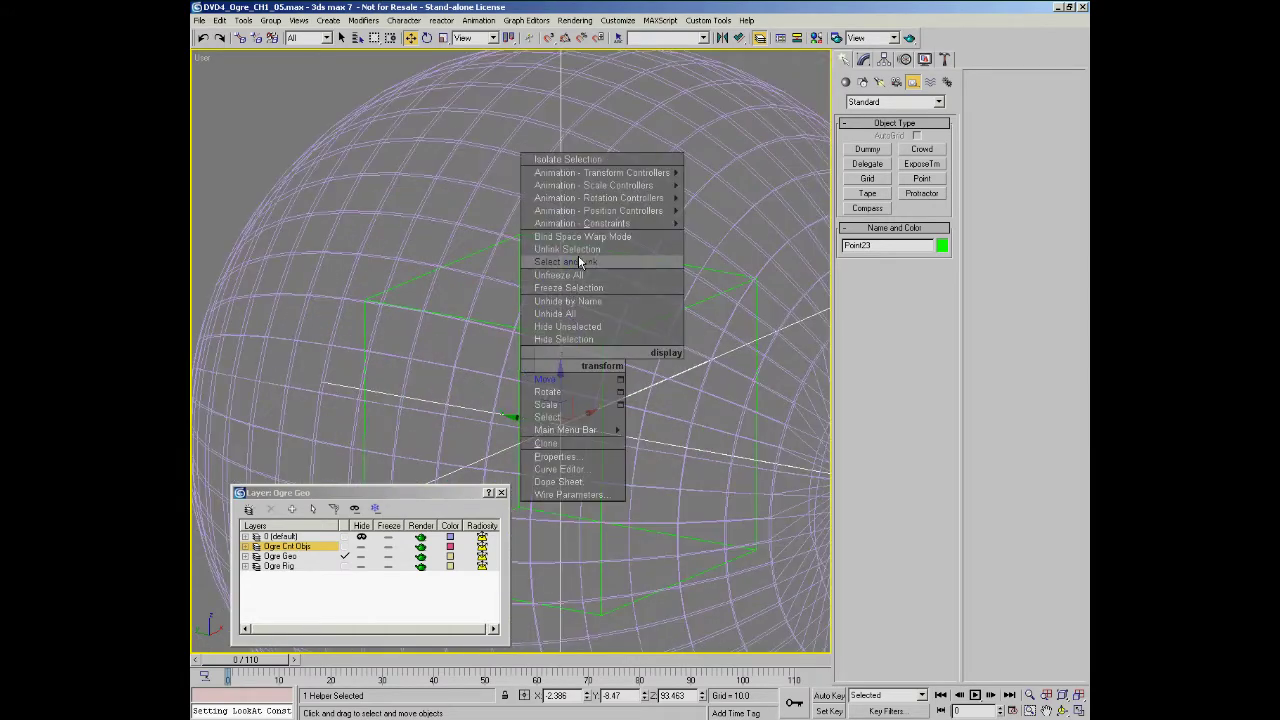
{"action": "left_click", "coordinate": [566, 262]}
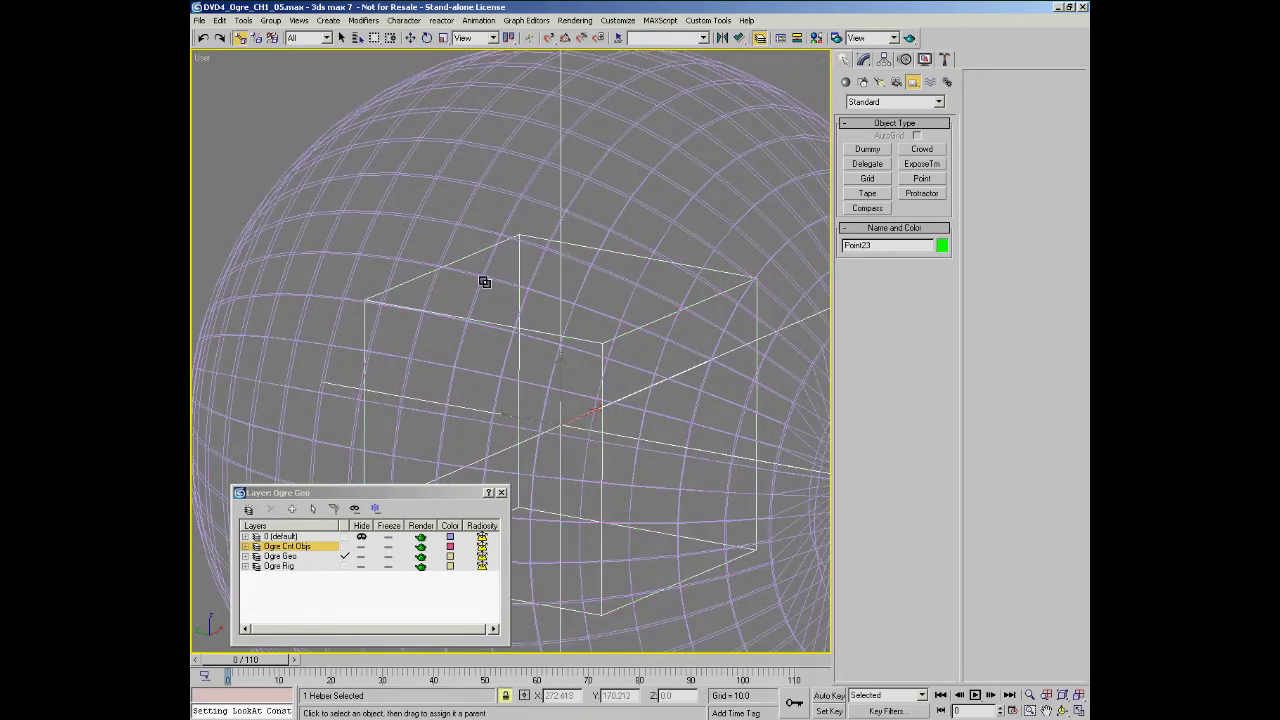
{"action": "scroll", "coordinate": [520, 280], "scroll_direction": "down", "scroll_amount": 7}
{"action": "scroll", "coordinate": [593, 178], "scroll_direction": "down", "scroll_amount": 5}
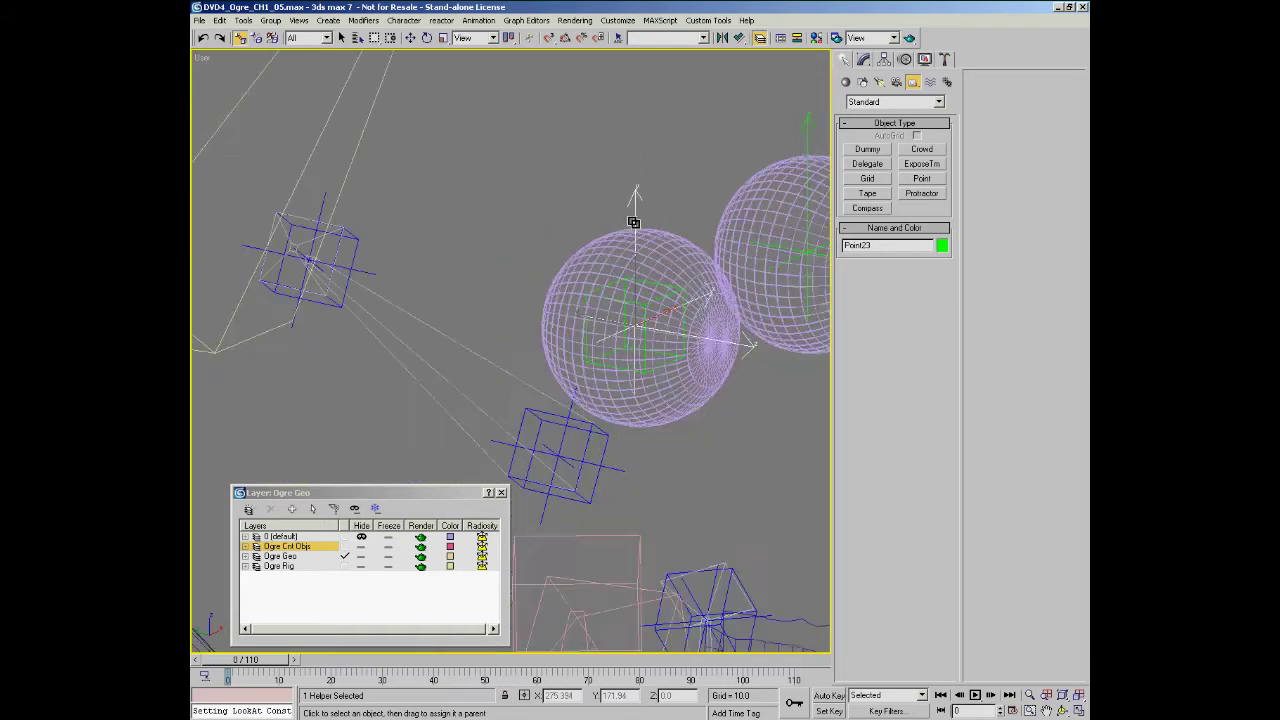
{"action": "left_click", "coordinate": [628, 311]}
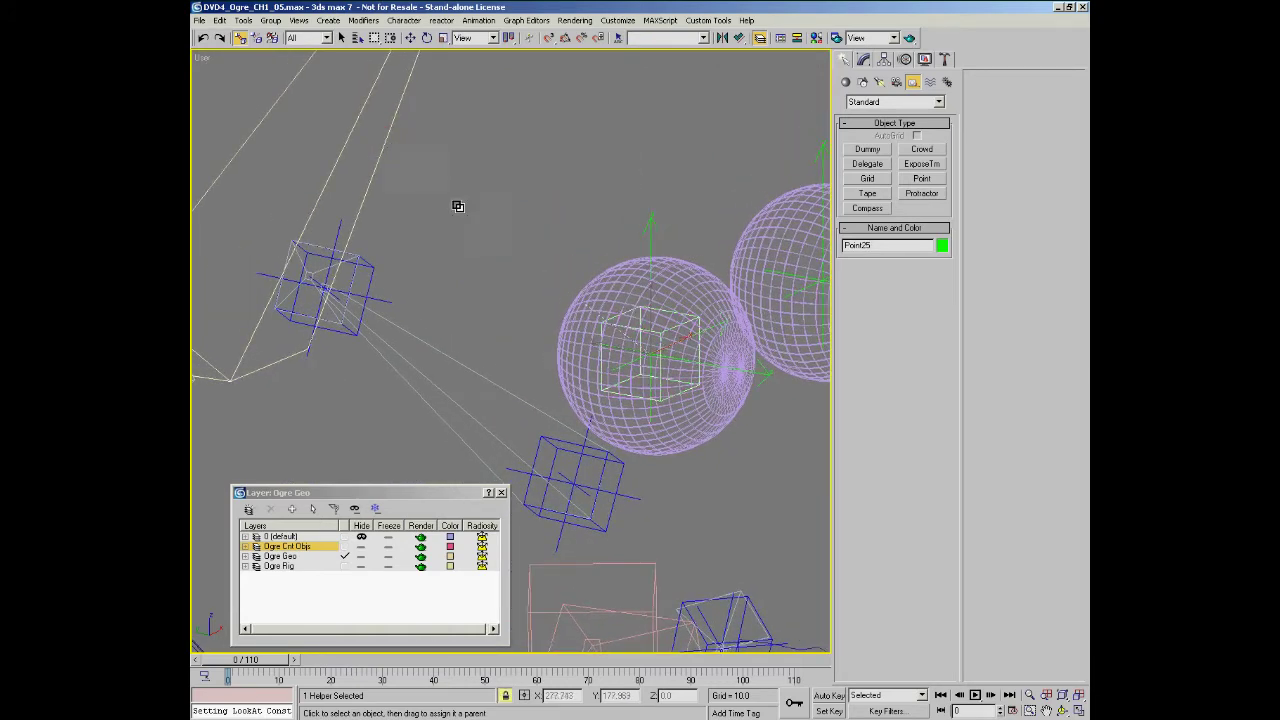
{"action": "middle_click_drag", "start_coordinate": [690, 338], "coordinate": [569, 286]}
- Try the Point25 box helper as the upnode of Point23's LookAt constraint, and undo the change
{"action": "left_click", "coordinate": [568, 229]}
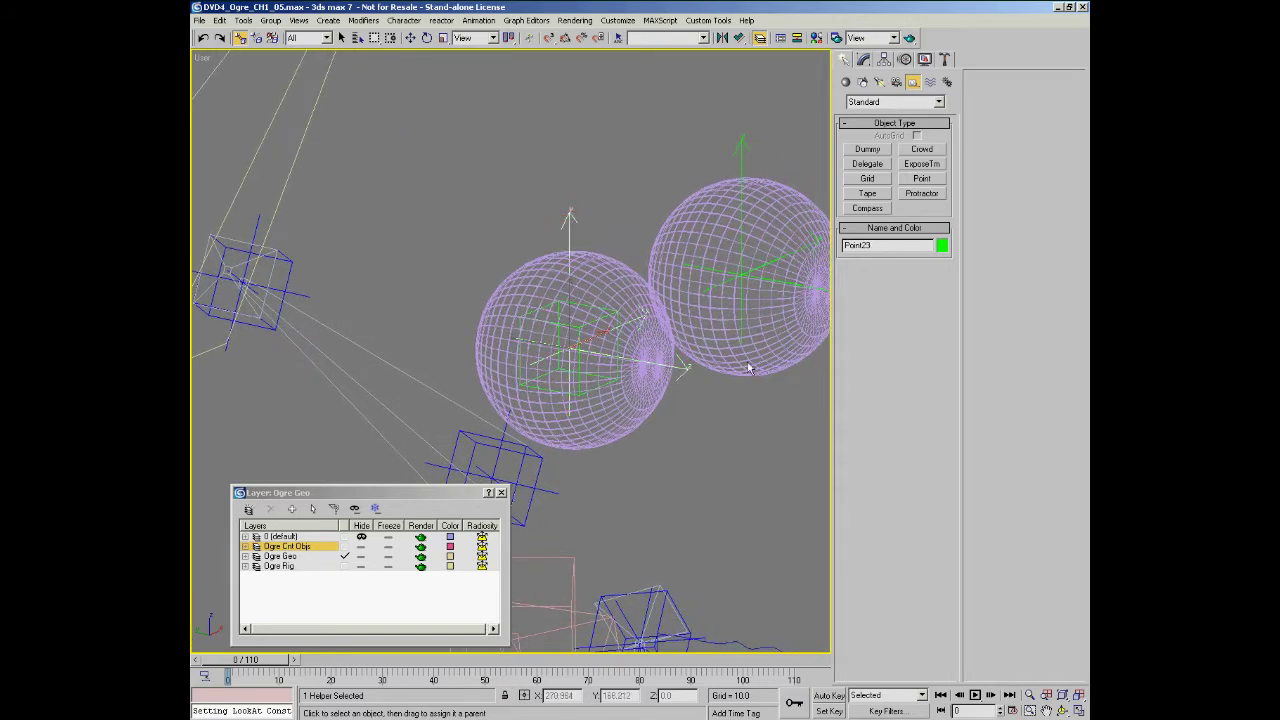
{"action": "left_click", "coordinate": [906, 61]}
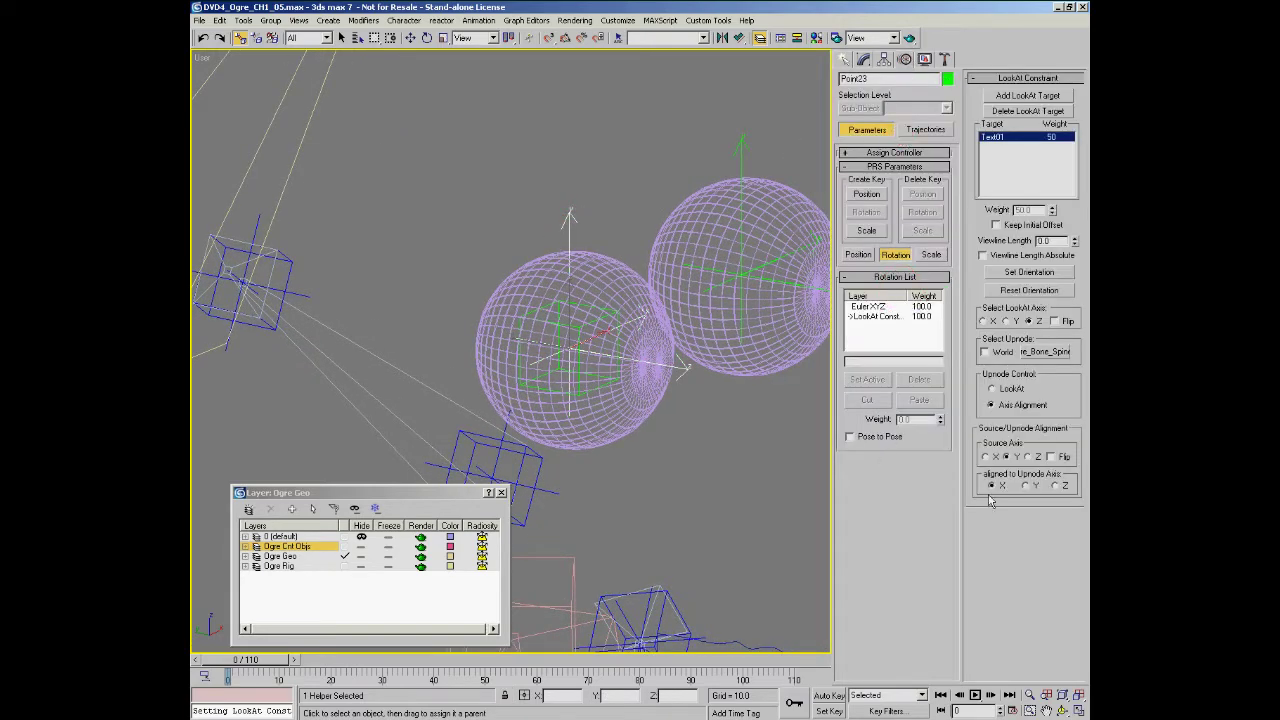
{"action": "left_click", "coordinate": [1042, 353]}
{"action": "scroll", "coordinate": [523, 343], "scroll_direction": "up", "scroll_amount": 6}
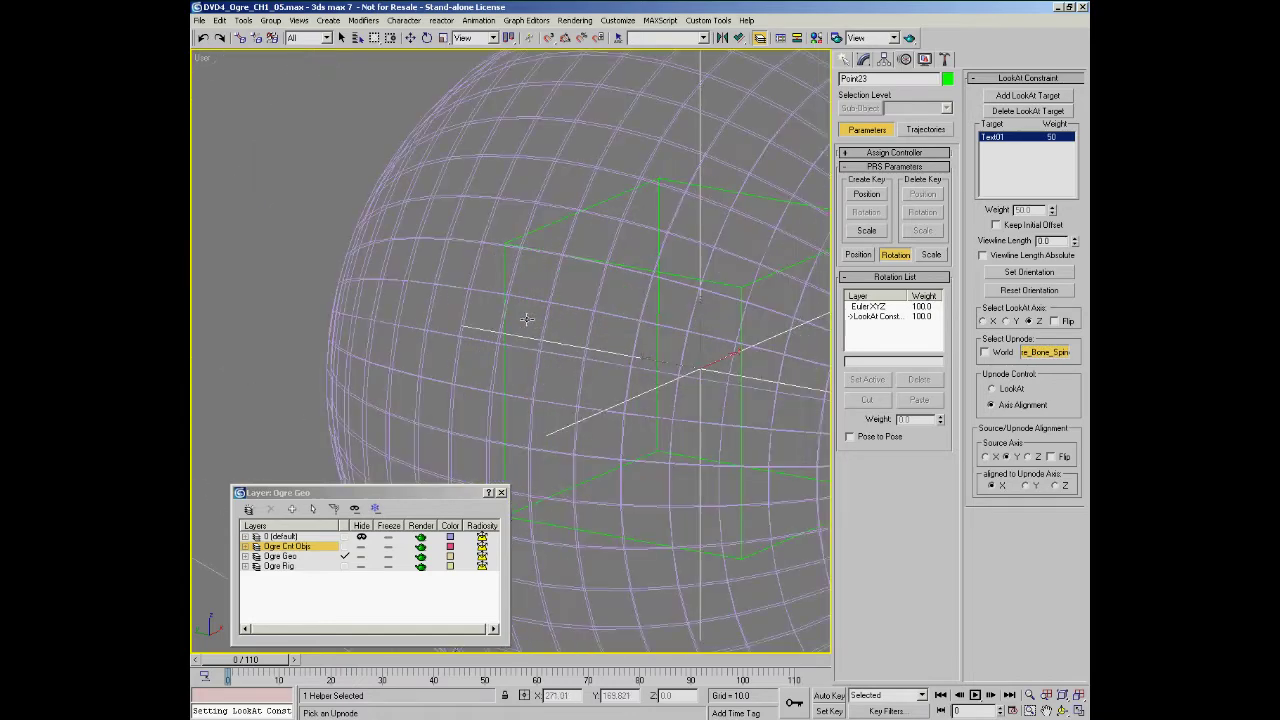
{"action": "left_click", "coordinate": [549, 224]}
{"action": "scroll", "coordinate": [530, 285], "scroll_direction": "down", "scroll_amount": 8}
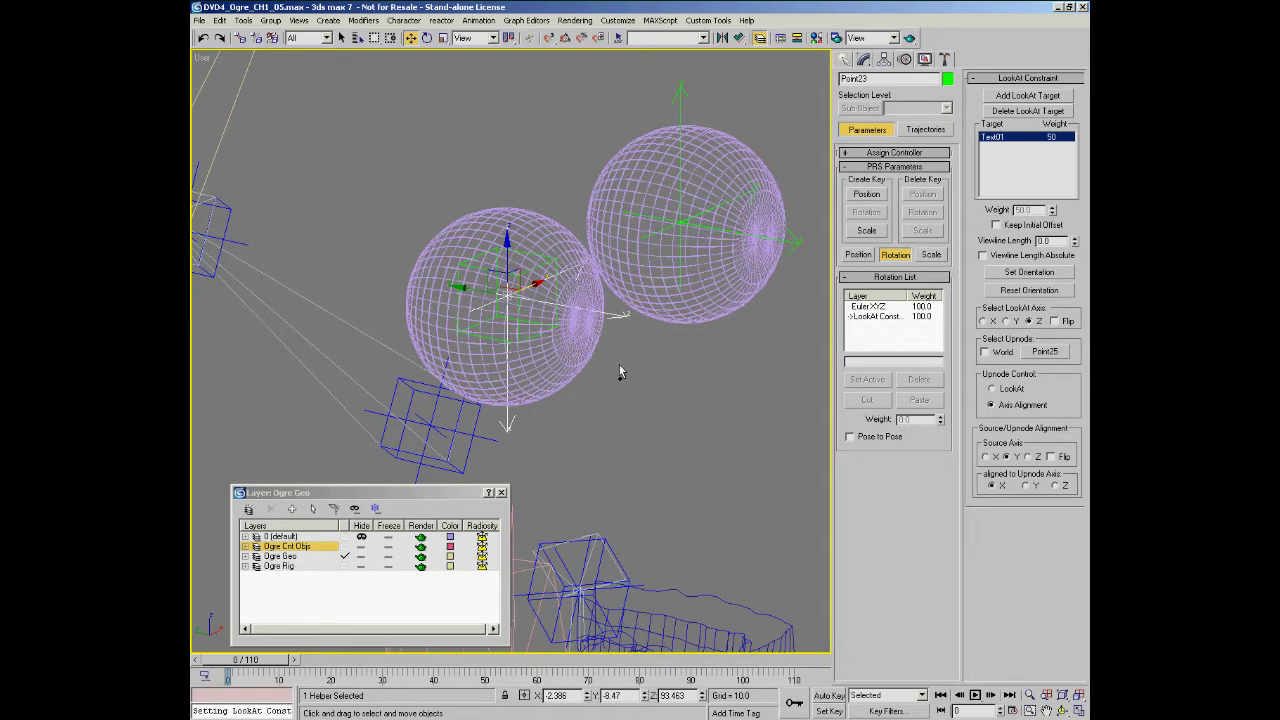
{"action": "key", "text": "ctrl+z"}
- Unlink the right eyeball and its lens from their parent
{"action": "left_click", "coordinate": [566, 358]}
{"action": "left_click", "coordinate": [566, 361], "text": "ctrl"}
{"action": "right_click", "coordinate": [636, 422]}
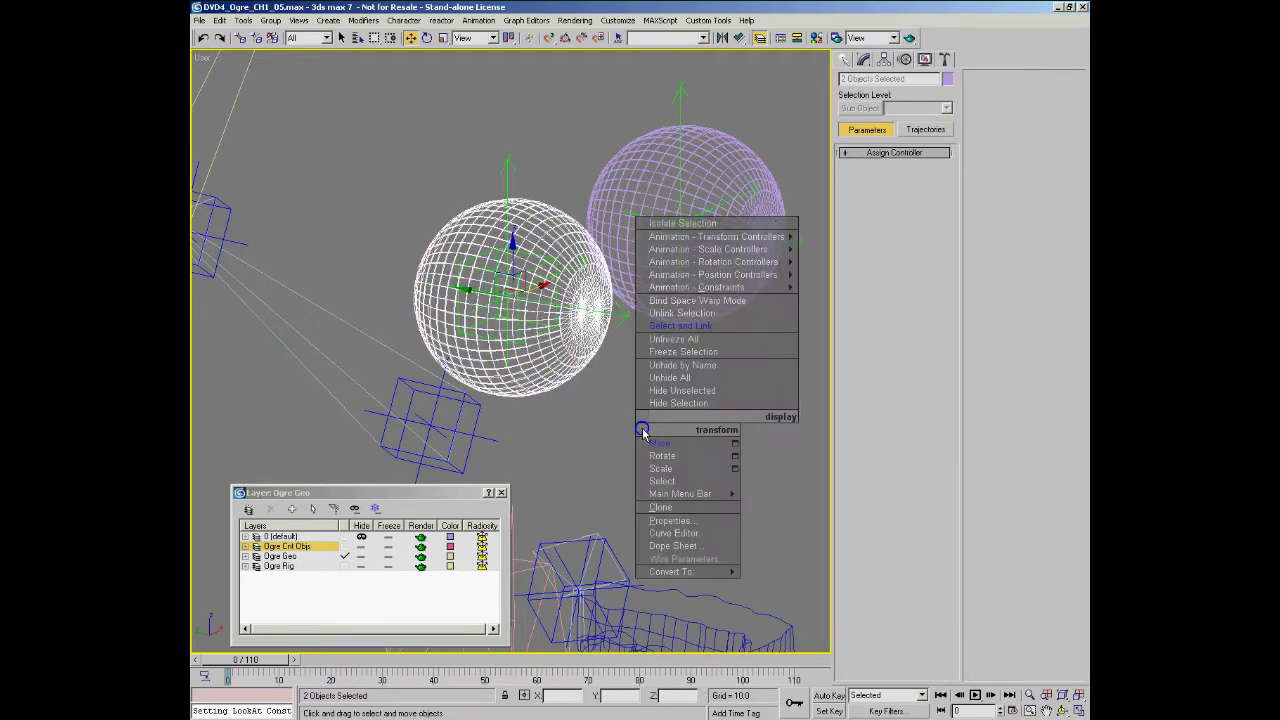
{"action": "left_click", "coordinate": [692, 325]}
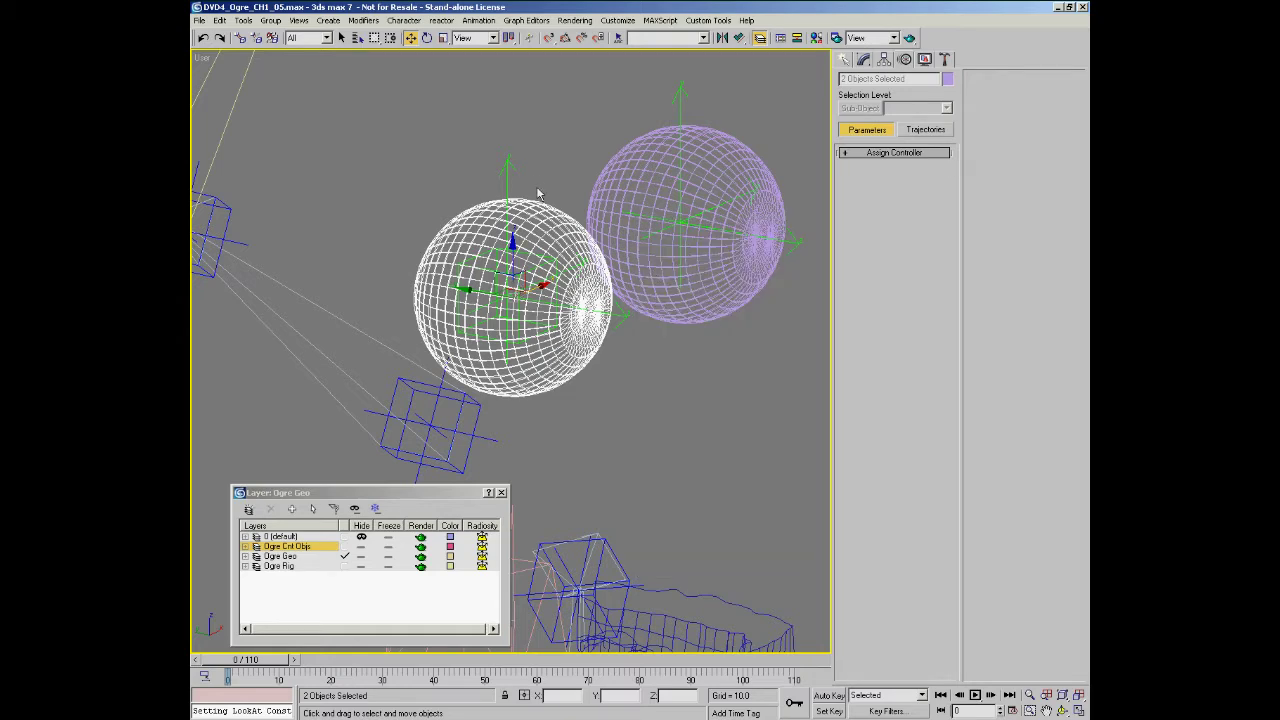
- Align the Point25 box helper to the right eyeball, matching pivot points in X, Y and Z and the local orientation on all axes
{"action": "left_click", "coordinate": [499, 175]}
{"action": "middle_click_drag", "start_coordinate": [531, 251], "coordinate": [437, 304], "text": "alt"}
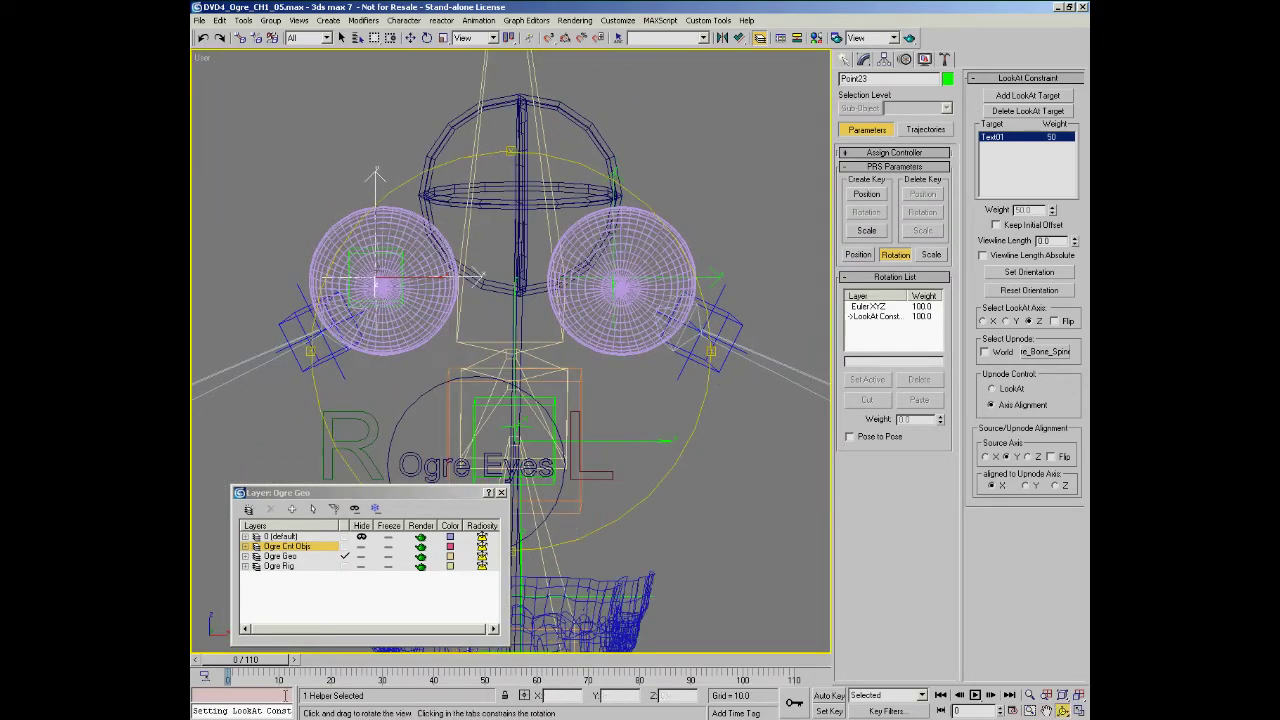
{"action": "middle_click_drag", "start_coordinate": [567, 235], "coordinate": [574, 468], "text": "alt"}
{"action": "middle_click_drag", "start_coordinate": [571, 396], "coordinate": [494, 282], "text": "alt"}
{"action": "middle_click_drag", "start_coordinate": [592, 346], "coordinate": [555, 248]}
{"action": "scroll", "coordinate": [557, 330], "scroll_direction": "down", "scroll_amount": 6}
{"action": "key", "text": "w"}
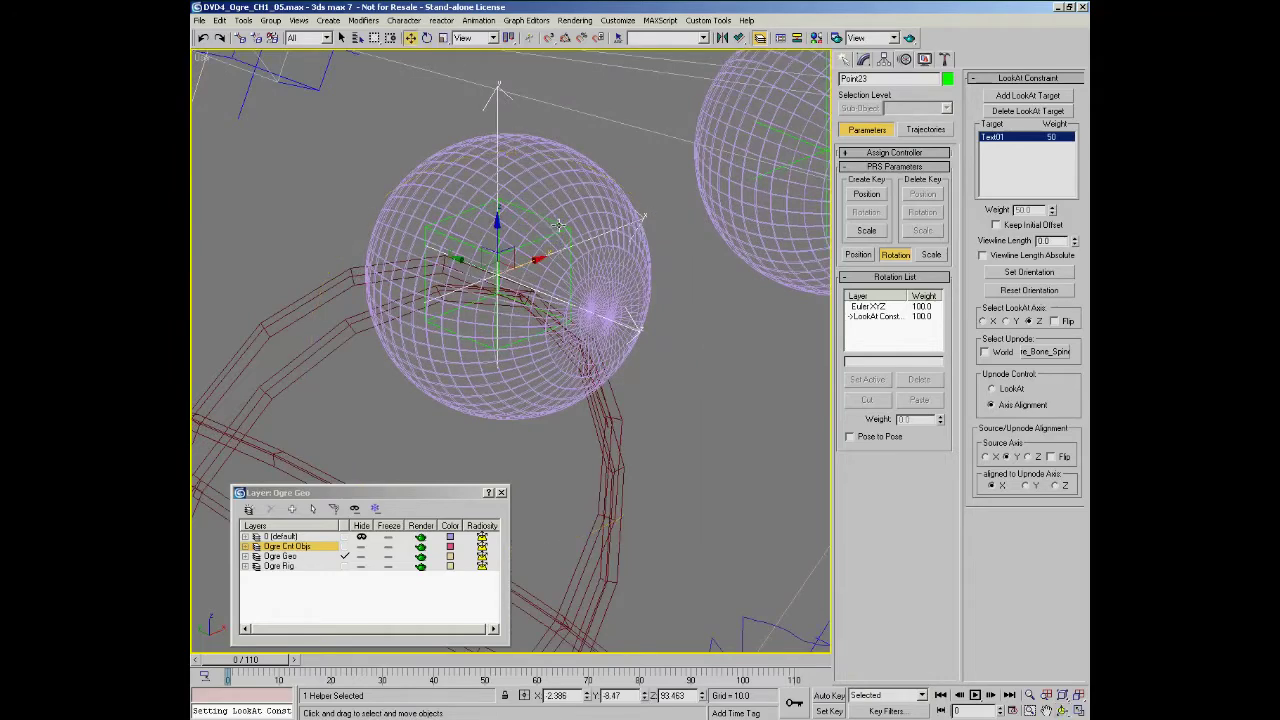
{"action": "left_click", "coordinate": [574, 245]}
{"action": "left_click", "coordinate": [632, 256]}
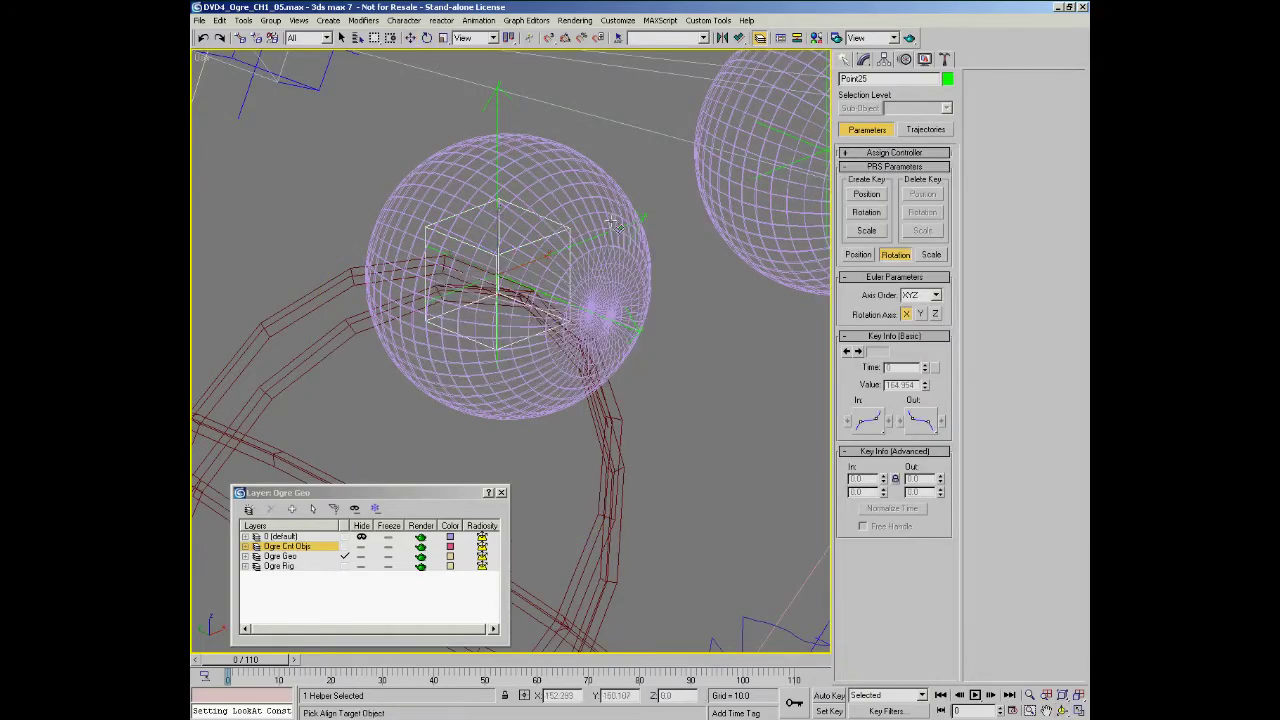
{"action": "left_click", "coordinate": [602, 216]}
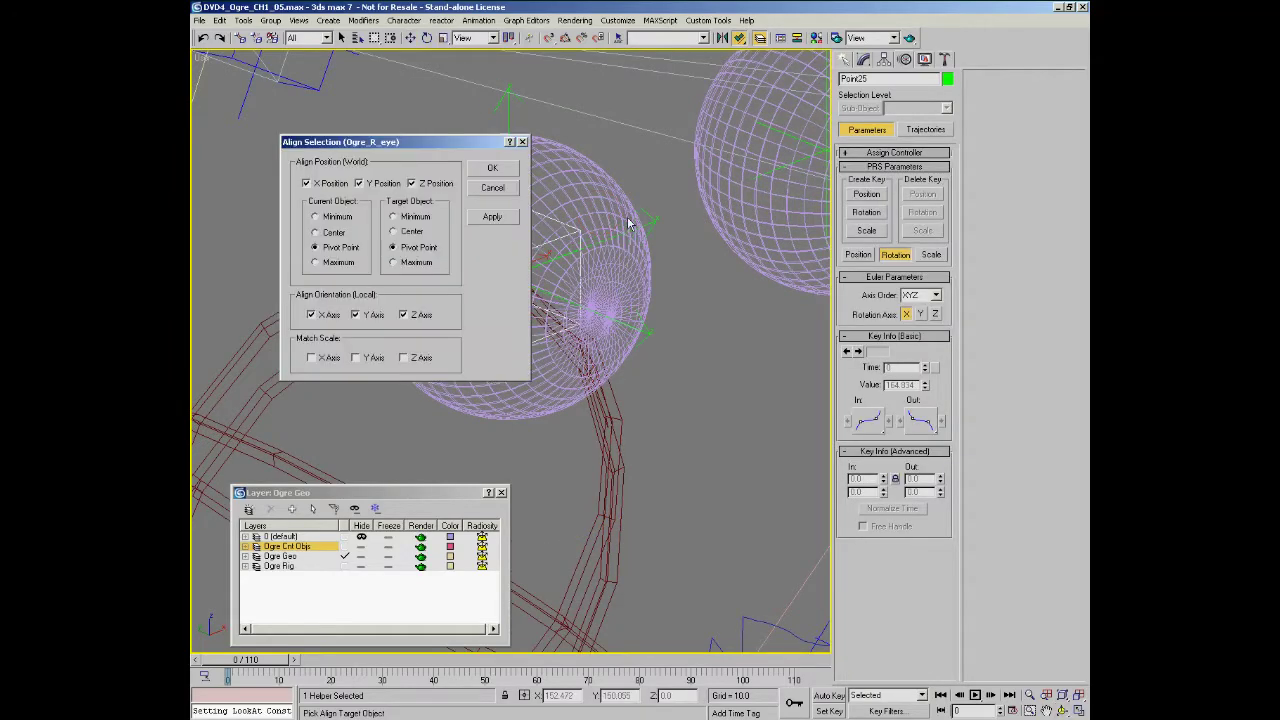
{"action": "left_click", "coordinate": [490, 168]}
- Try to align the left eye's Point24 helper to the left eyeball in position and orientation
{"action": "middle_click_drag", "start_coordinate": [643, 357], "coordinate": [564, 370], "text": "alt"}
{"action": "key", "text": "f"}
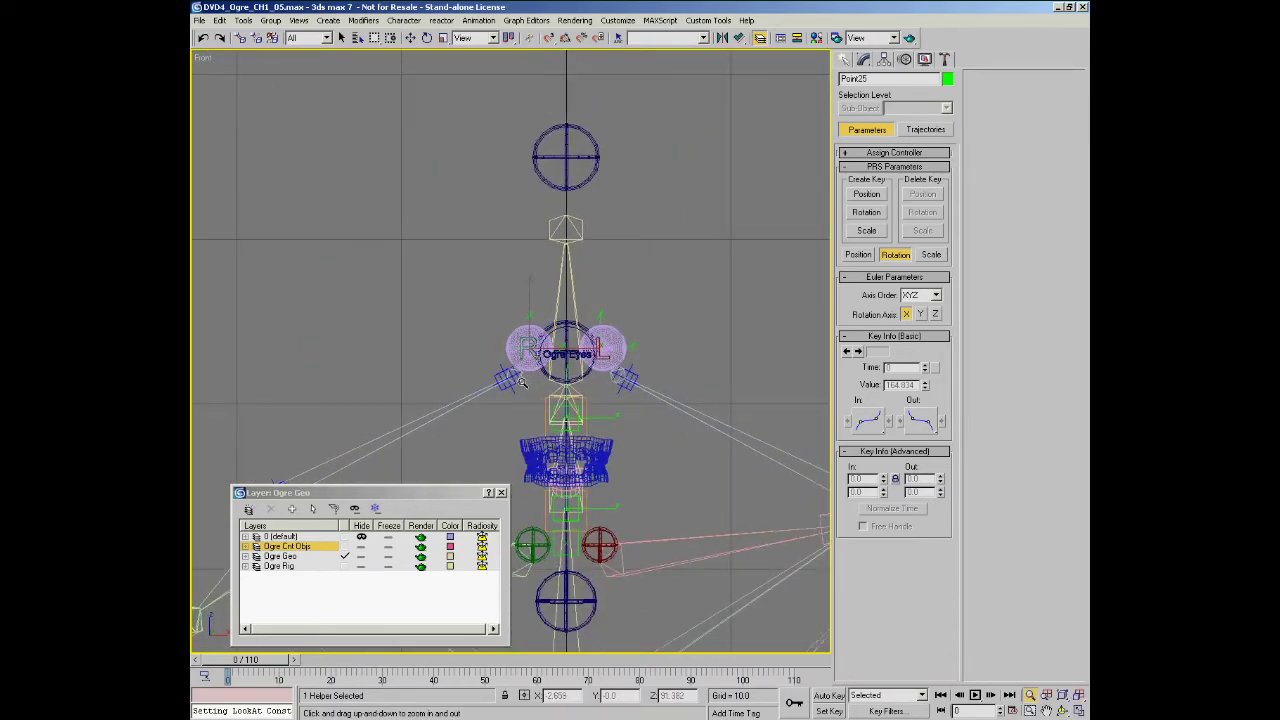
{"action": "left_click_drag", "start_coordinate": [521, 381], "coordinate": [561, 264]}
{"action": "middle_click_drag", "start_coordinate": [686, 349], "coordinate": [574, 349]}
{"action": "left_click_drag", "start_coordinate": [643, 330], "coordinate": [666, 260]}
{"action": "right_click", "coordinate": [640, 226]}
{"action": "left_click", "coordinate": [567, 229]}
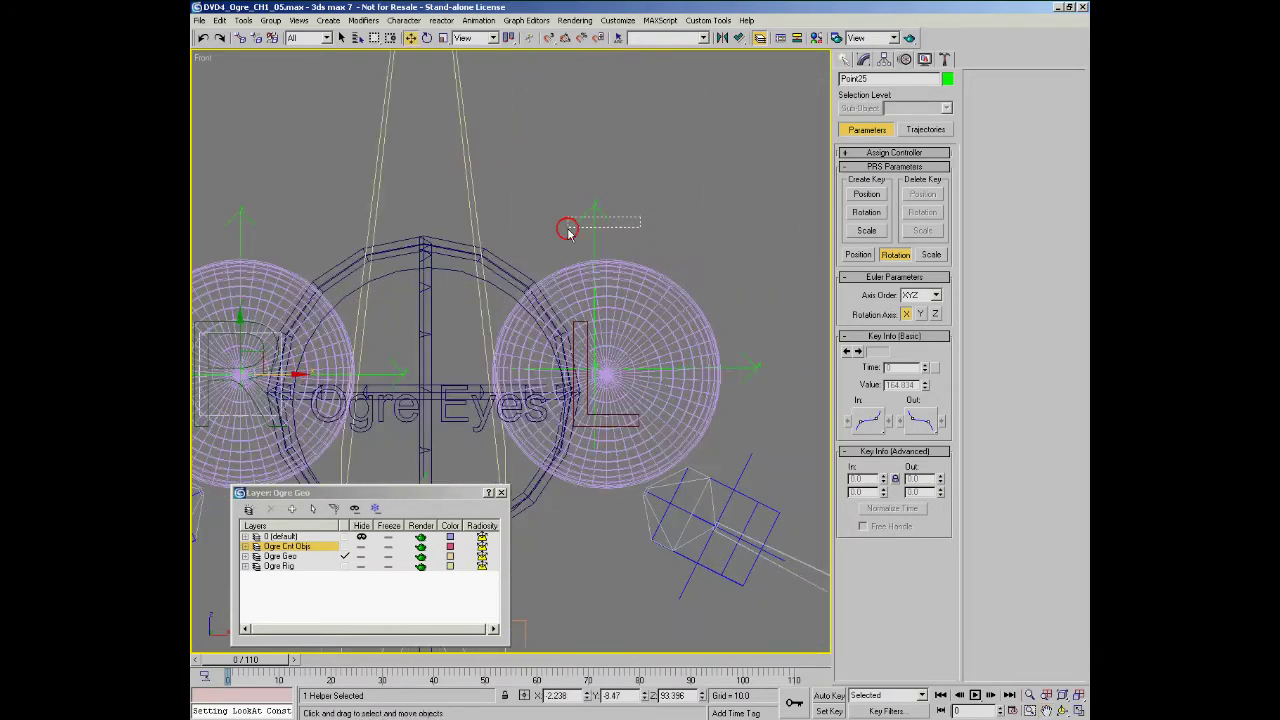
{"action": "right_click", "coordinate": [673, 269], "text": "alt"}
{"action": "left_click", "coordinate": [694, 248]}
{"action": "left_click", "coordinate": [675, 288]}
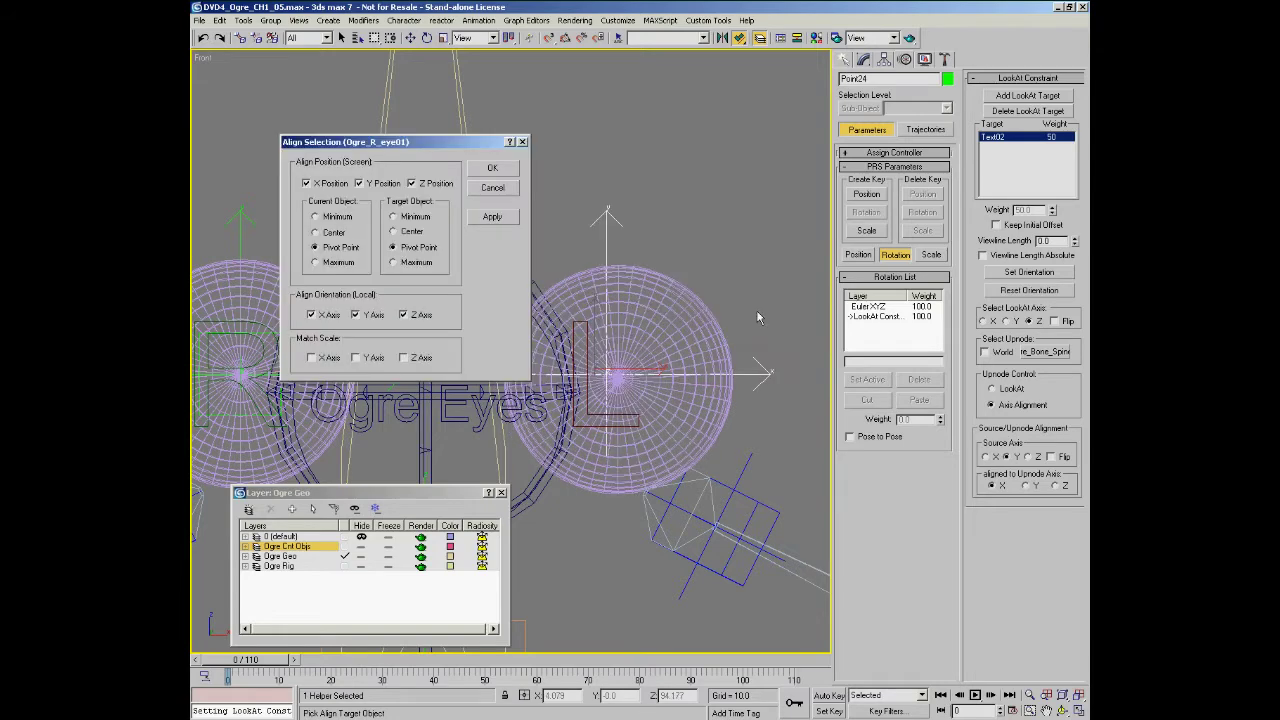
{"action": "key", "text": "Return"}
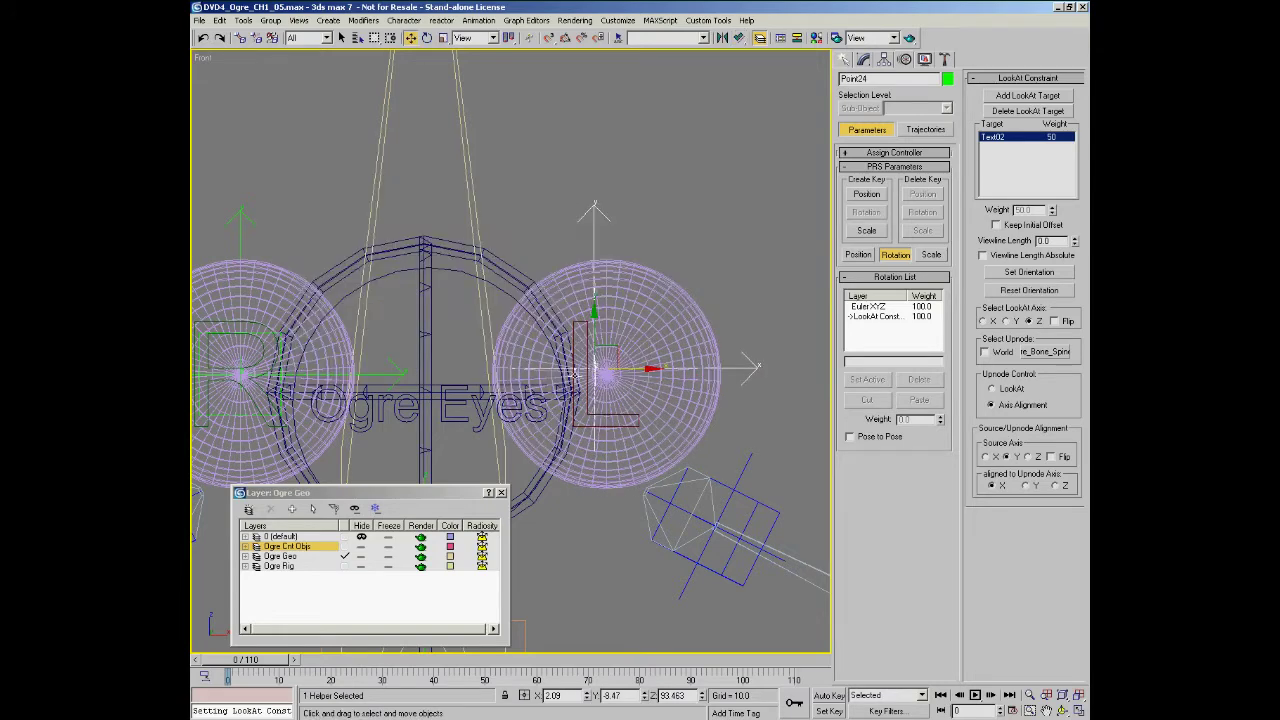
- Unlink the left eyeball and its lens from their parent
{"action": "left_click", "coordinate": [697, 342], "text": "ctrl"}
{"action": "right_click", "coordinate": [705, 337]}
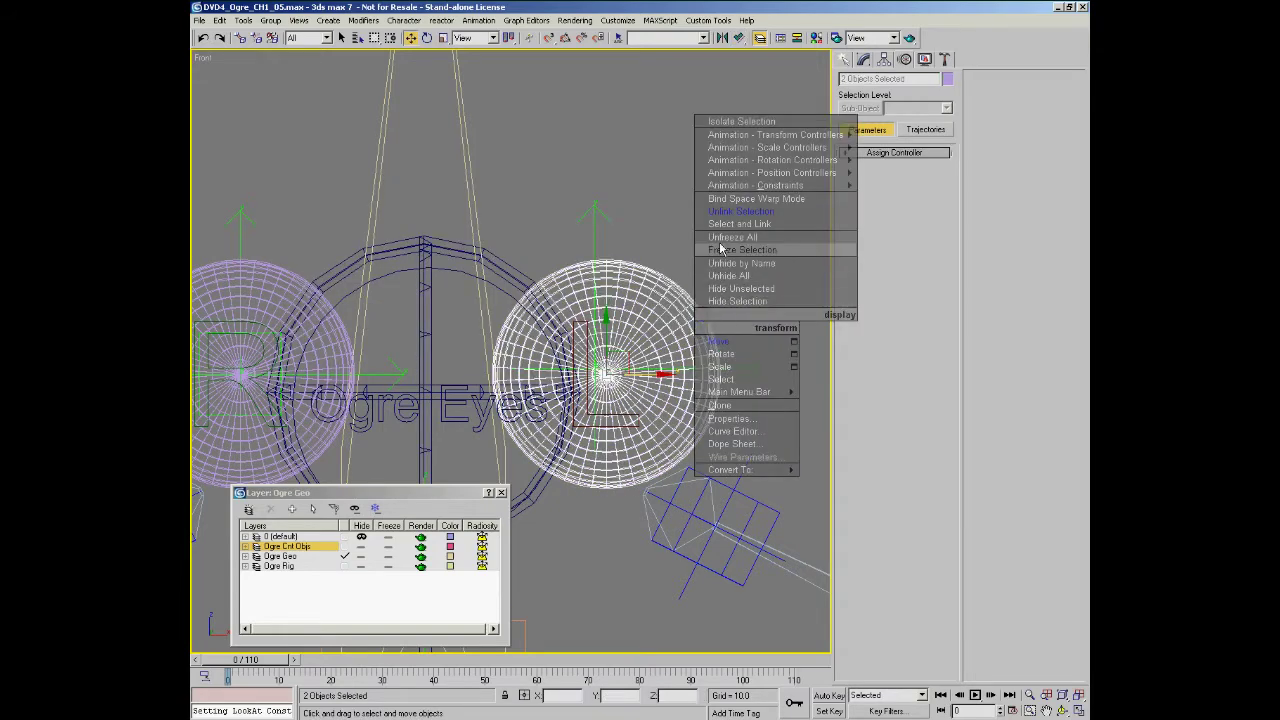
{"action": "left_click", "coordinate": [730, 218]}
- Align the Point24 helper to the left eye lens, matching pivot points in X, Y and Z and the local orientation on all axes
{"action": "left_click_drag", "start_coordinate": [563, 227], "coordinate": [625, 245]}
{"action": "right_click", "coordinate": [663, 253]}
{"action": "left_click", "coordinate": [683, 235]}
{"action": "left_click", "coordinate": [674, 291]}
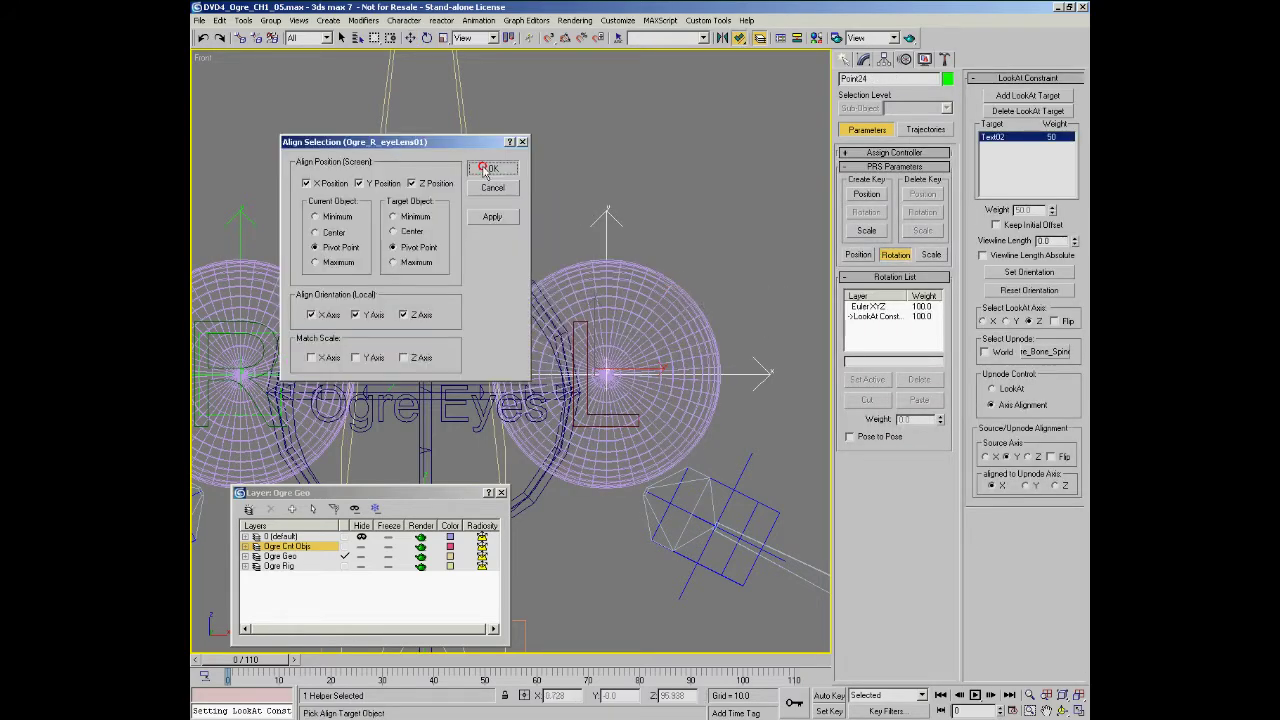
{"action": "left_click", "coordinate": [487, 168]}
{"action": "key", "text": "w"}
- Set the upnode of Point23's LookAt constraint to the Point25 box helper in the right eye
{"action": "middle_click_drag", "start_coordinate": [568, 365], "coordinate": [634, 320]}
{"action": "key", "text": "ctrl+r"}
{"action": "left_click_drag", "start_coordinate": [540, 337], "coordinate": [604, 400]}
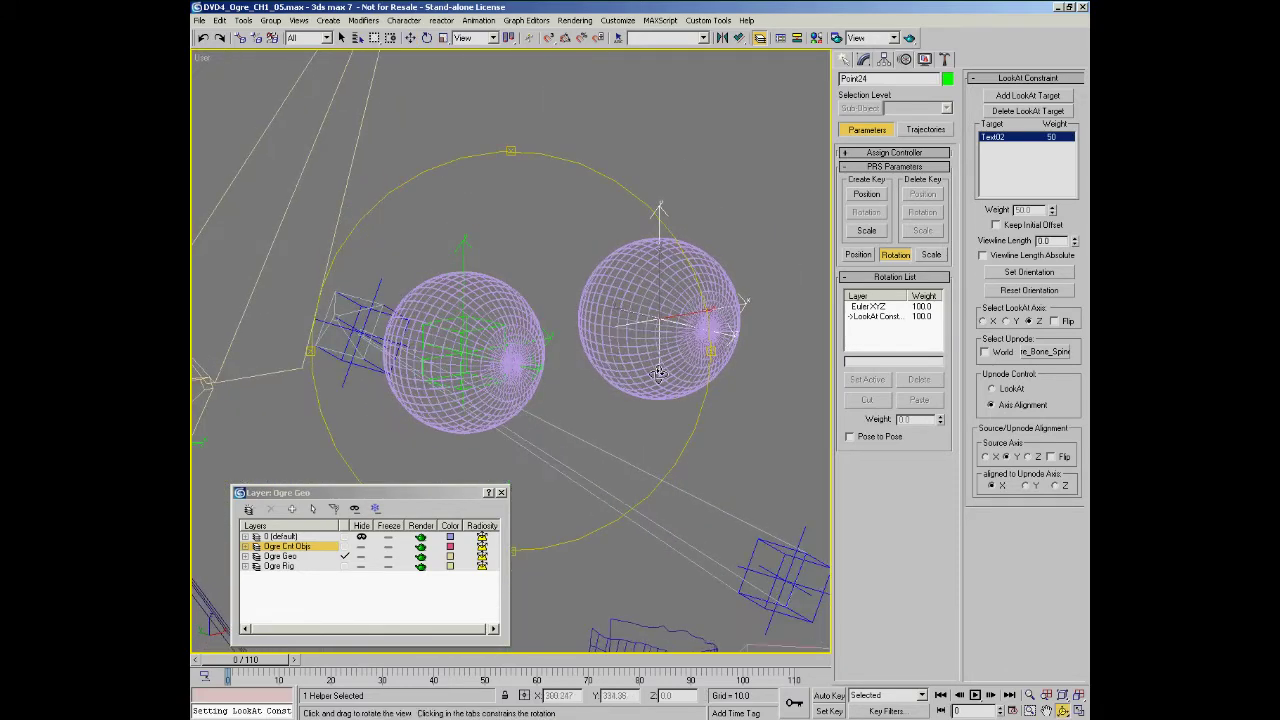
{"action": "left_click_drag", "start_coordinate": [433, 340], "coordinate": [633, 370]}
{"action": "key", "text": "alt+z"}
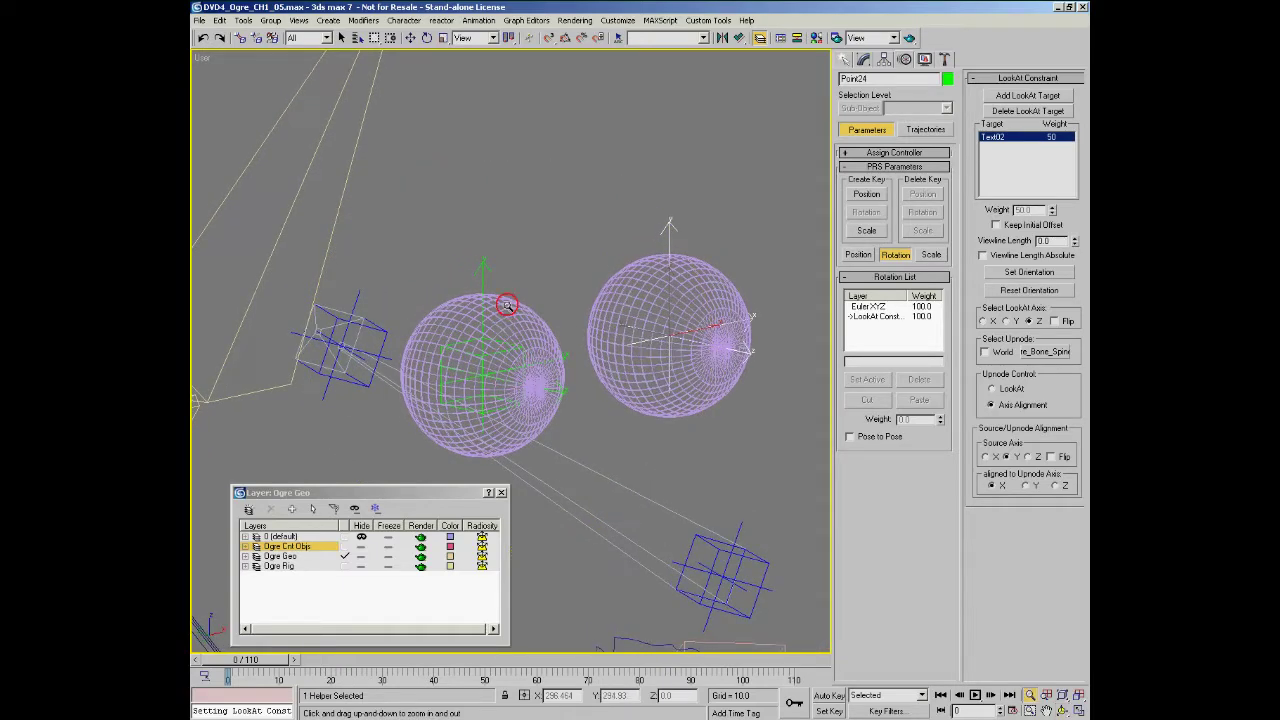
{"action": "left_click_drag", "start_coordinate": [506, 311], "coordinate": [506, 262]}
{"action": "middle_click_drag", "start_coordinate": [517, 321], "coordinate": [545, 307]}
{"action": "key", "text": "w"}
{"action": "left_click", "coordinate": [495, 245]}
{"action": "key", "text": "alt+z"}
{"action": "left_click_drag", "start_coordinate": [462, 398], "coordinate": [468, 326]}
{"action": "left_click", "coordinate": [1046, 352]}
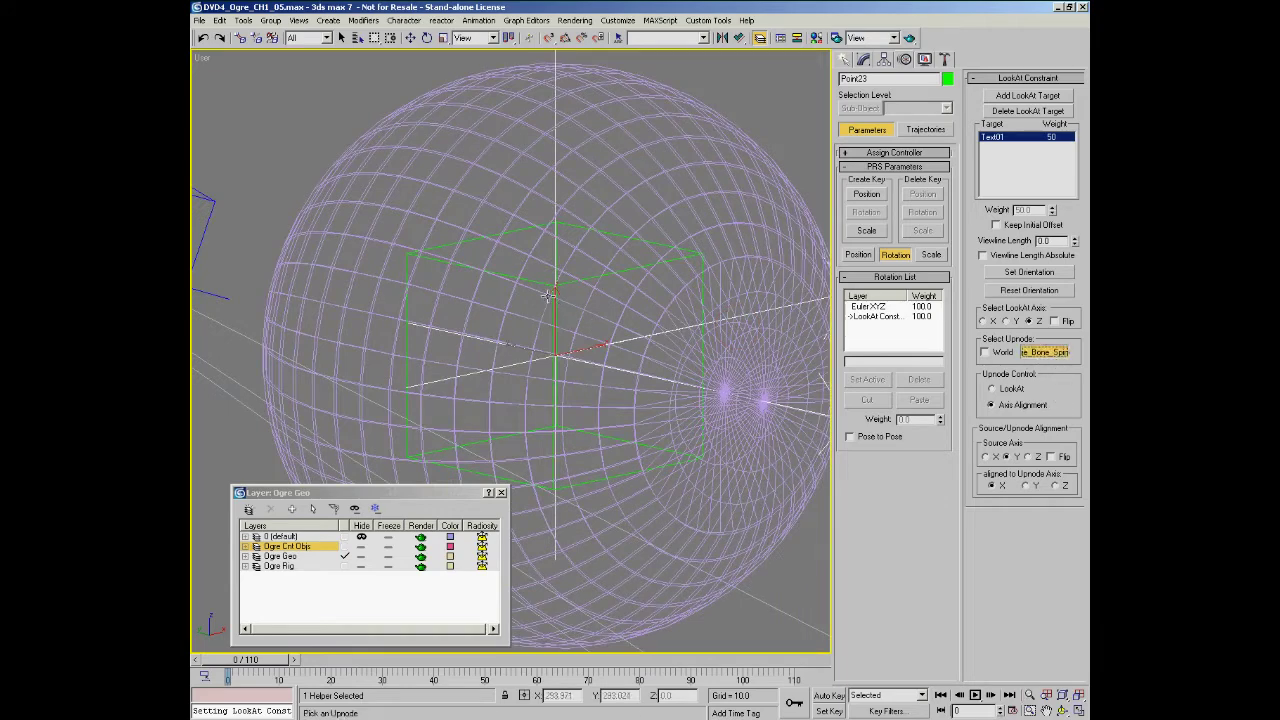
{"action": "left_click", "coordinate": [521, 229]}
{"action": "scroll", "coordinate": [480, 270], "scroll_direction": "down", "scroll_amount": 6}
- Align Point23's LookAt source axis to the upnode's Y axis
{"action": "right_click", "coordinate": [577, 337]}
{"action": "left_click", "coordinate": [598, 357]}
{"action": "middle_click_drag", "start_coordinate": [630, 340], "coordinate": [566, 340]}
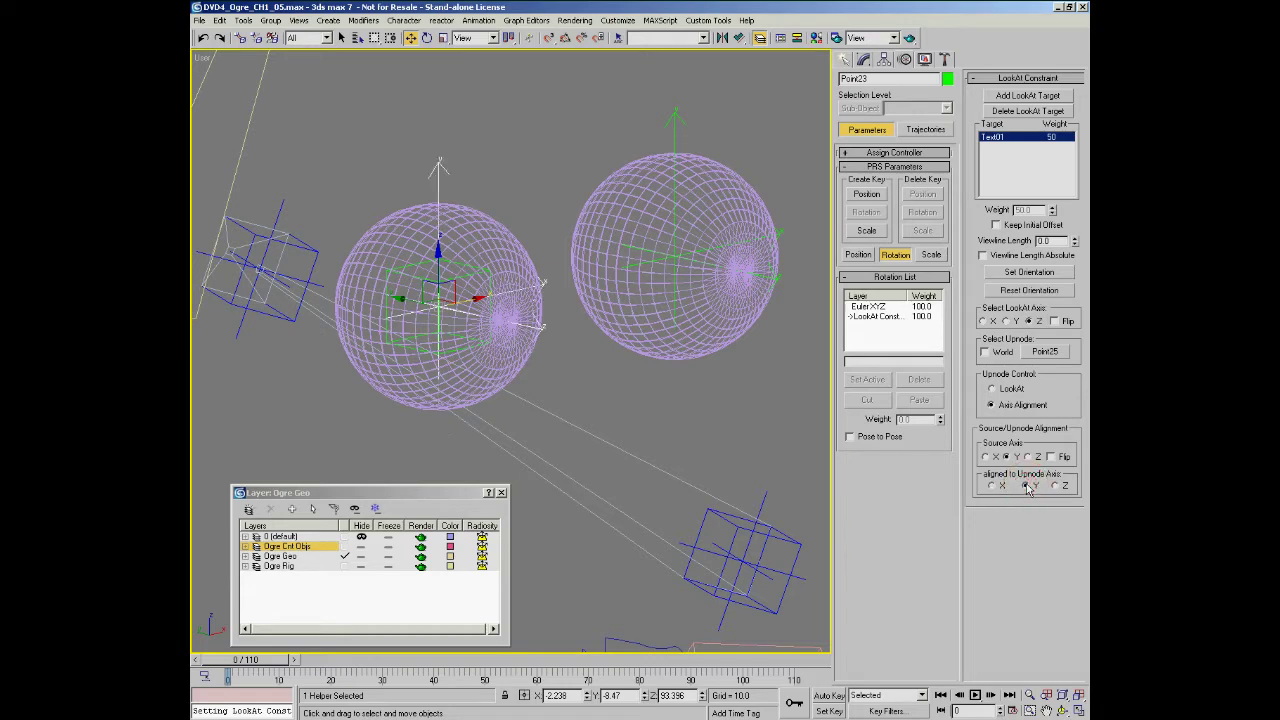
- Copy the Point25 box helper toward the left eye, offsetting it about 1.4 units along X
{"action": "middle_click_drag", "start_coordinate": [665, 384], "coordinate": [645, 381]}
{"action": "middle_click_drag", "start_coordinate": [670, 308], "coordinate": [642, 321]}
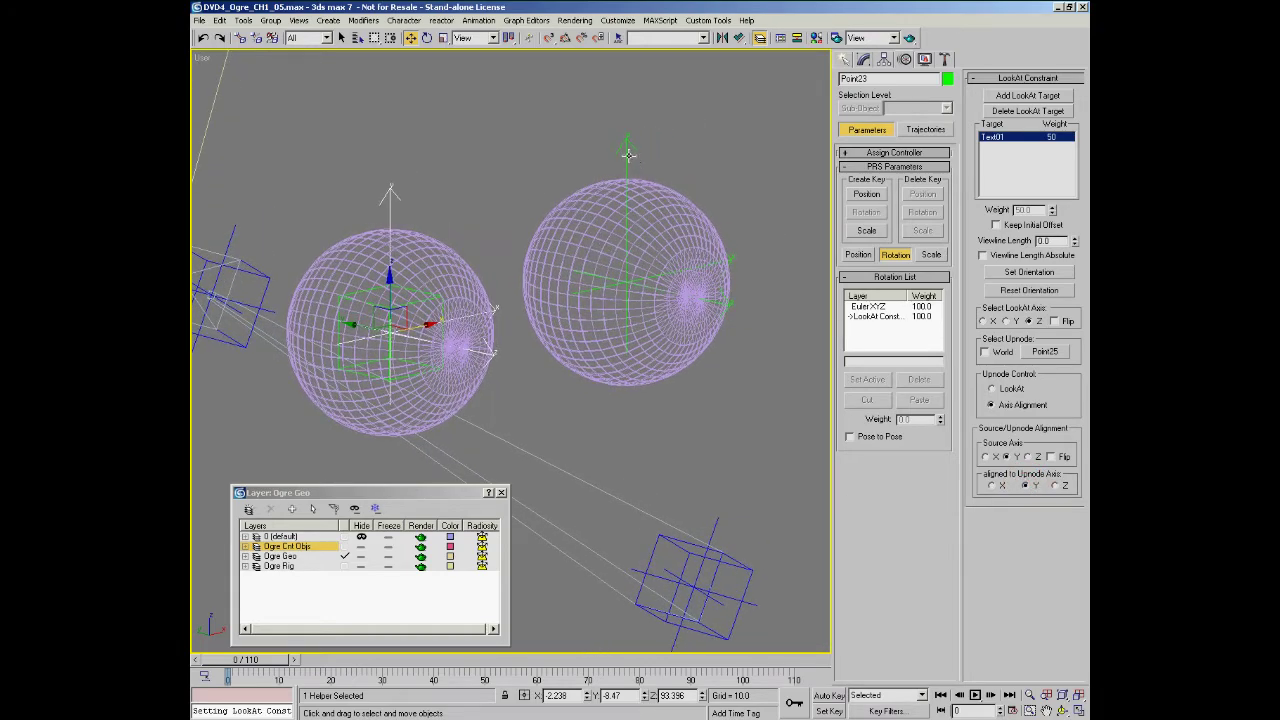
{"action": "scroll", "coordinate": [403, 285], "scroll_direction": "up", "scroll_amount": 4}
{"action": "left_click", "coordinate": [463, 303]}
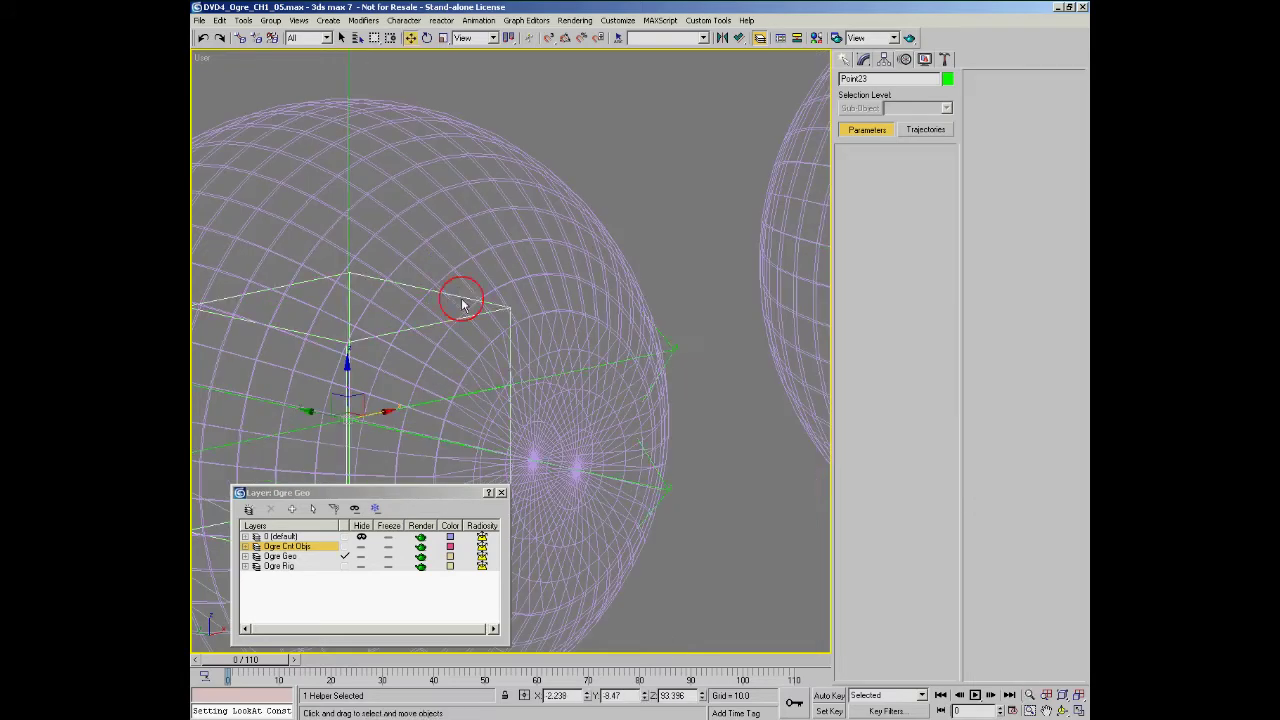
{"action": "middle_click_drag", "start_coordinate": [463, 303], "coordinate": [377, 295]}
{"action": "scroll", "coordinate": [377, 295], "scroll_direction": "down", "scroll_amount": 4}
{"action": "left_click_drag", "start_coordinate": [349, 336], "coordinate": [429, 316], "text": "shift"}
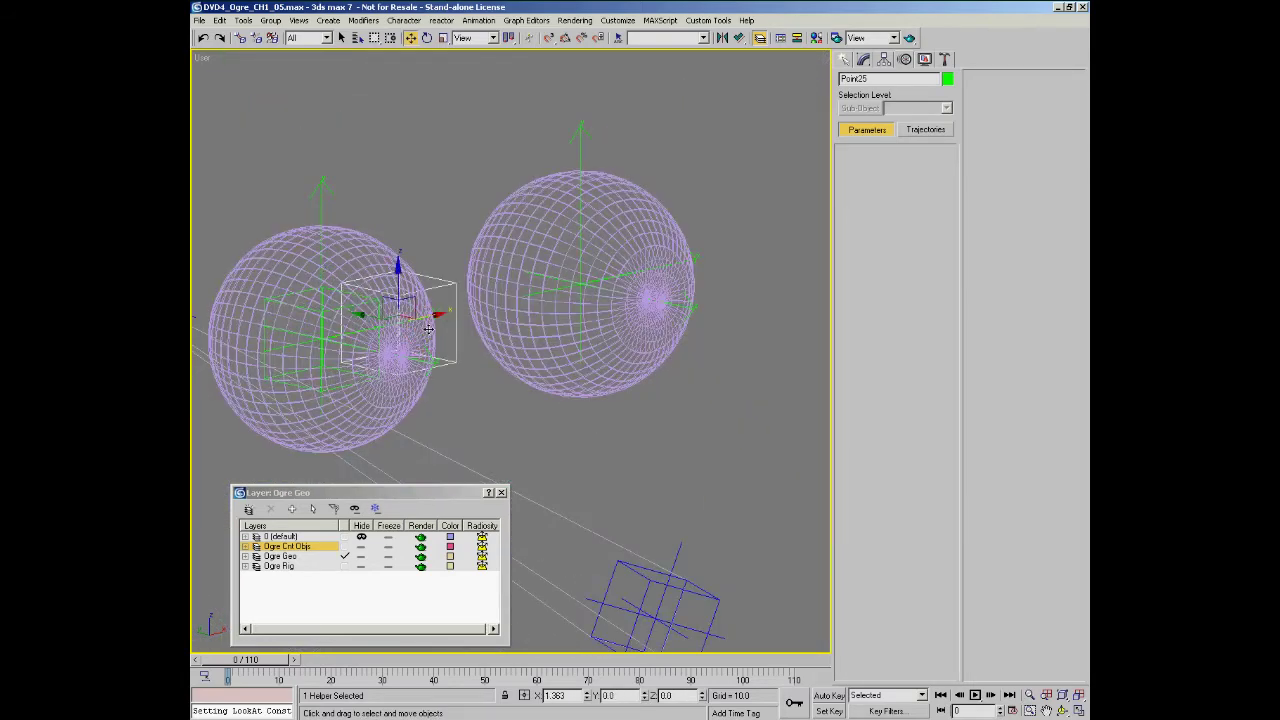
- Align the copied box helper to the left eye's Point24 helper
{"action": "right_click", "coordinate": [557, 306]}
{"action": "left_click", "coordinate": [580, 294]}
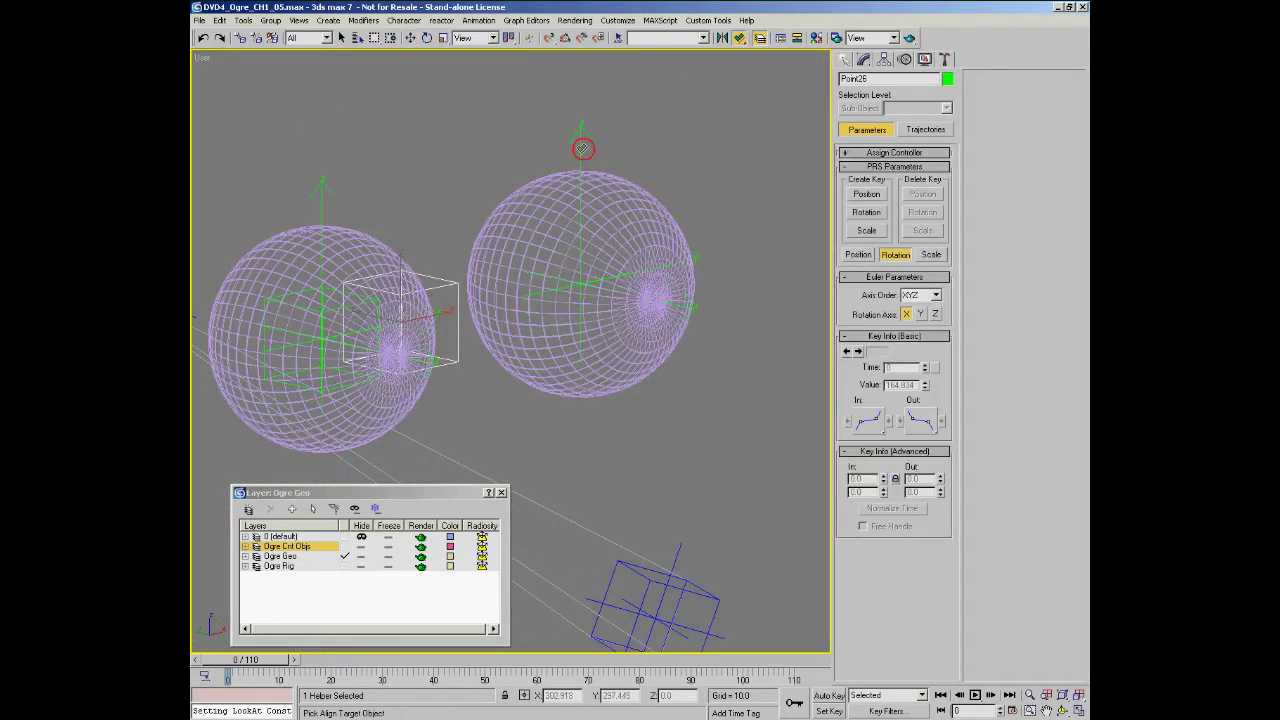
{"action": "left_click", "coordinate": [583, 149]}
{"action": "left_click", "coordinate": [492, 168]}
- Link the left eye's Point24 helper to the copied box helper around it
{"action": "scroll", "coordinate": [585, 177], "scroll_direction": "up", "scroll_amount": 5}
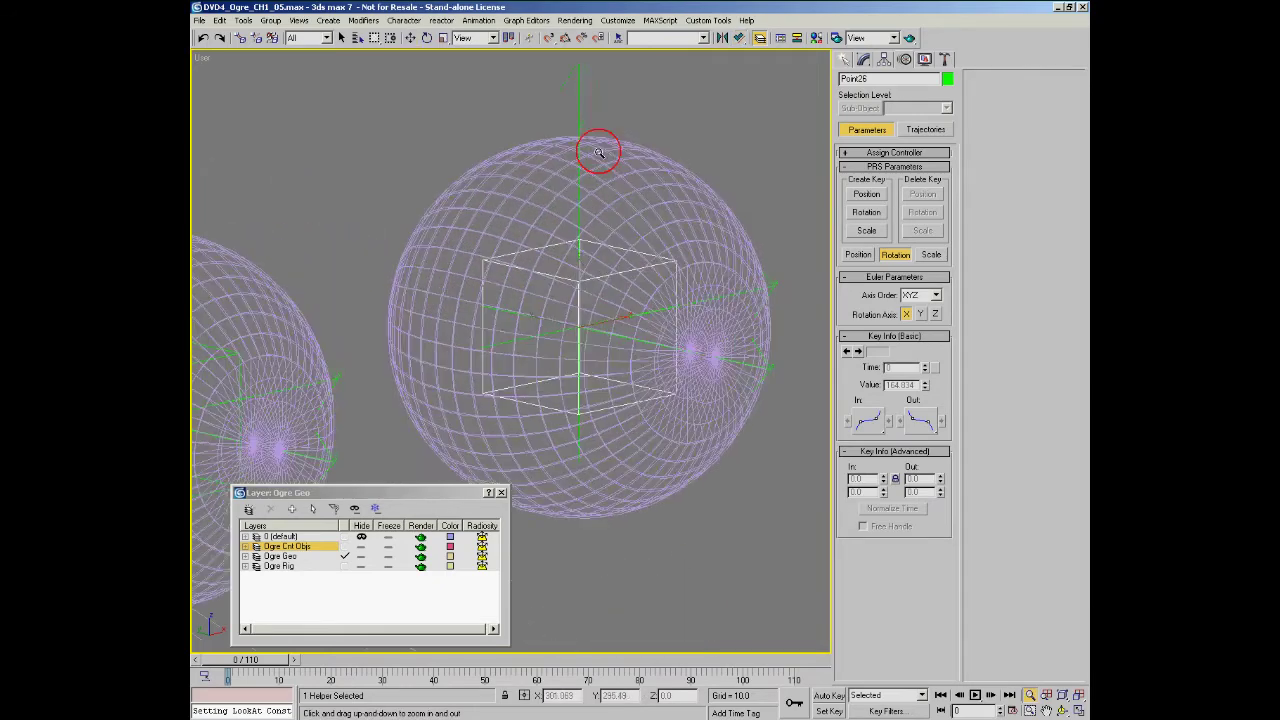
{"action": "left_click", "coordinate": [578, 120]}
{"action": "scroll", "coordinate": [591, 283], "scroll_direction": "up", "scroll_amount": 3}
{"action": "right_click", "coordinate": [722, 256]}
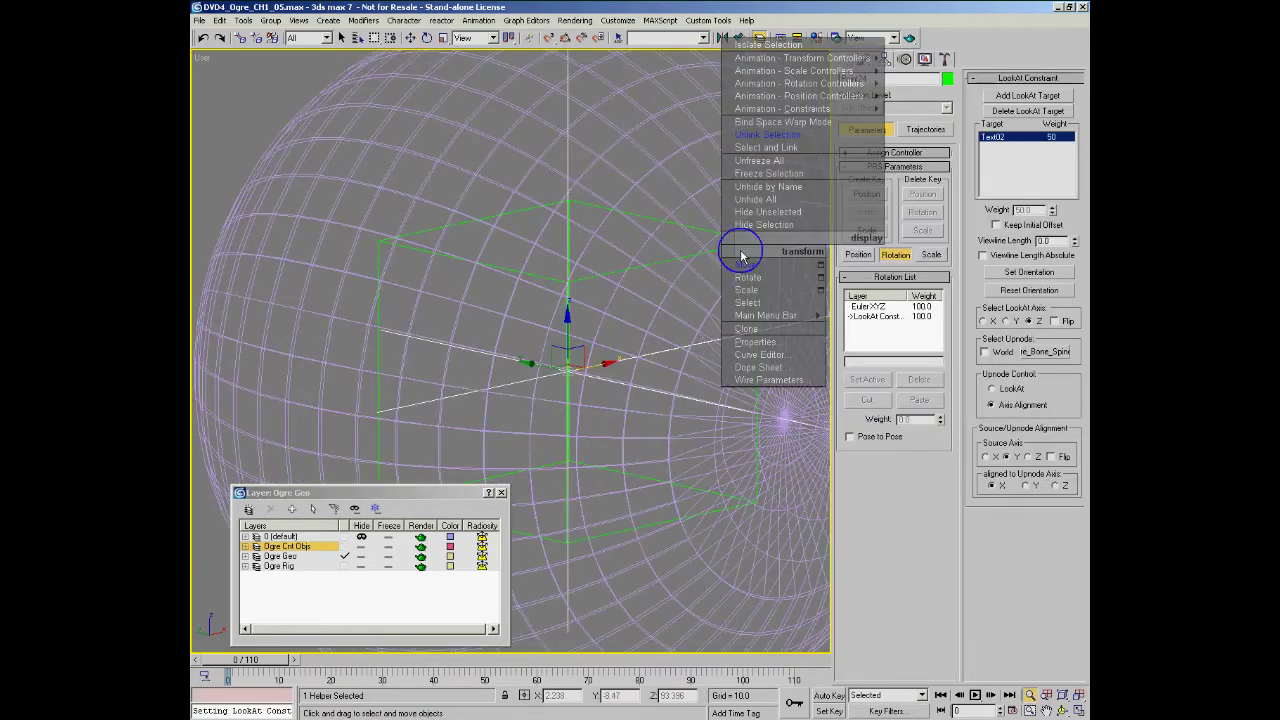
{"action": "left_click", "coordinate": [751, 149]}
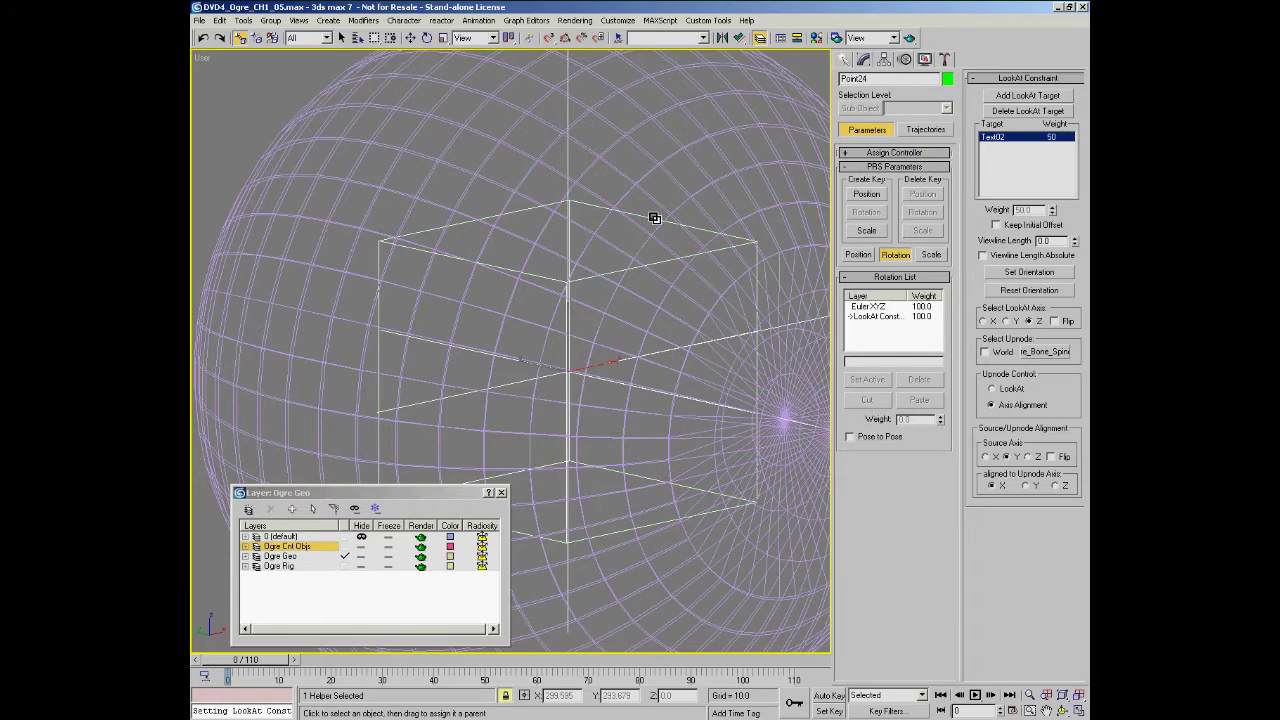
{"action": "middle_click_drag", "start_coordinate": [586, 80], "coordinate": [584, 291]}
{"action": "scroll", "coordinate": [584, 291], "scroll_direction": "down", "scroll_amount": 5}
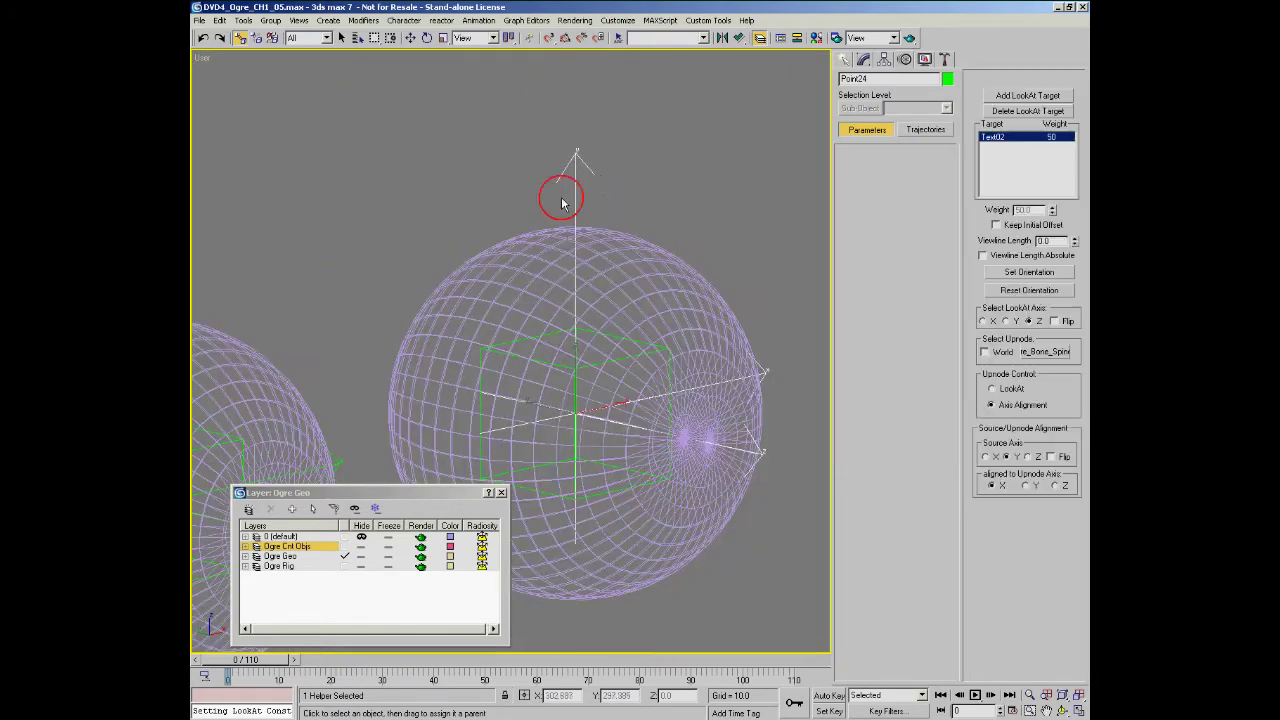
- Set Point24's LookAt upnode to the left eye's box helper and align the source axis to the upnode's Y axis
{"action": "left_click", "coordinate": [1030, 355]}
{"action": "scroll", "coordinate": [651, 347], "scroll_direction": "up", "scroll_amount": 5}
{"action": "left_click", "coordinate": [648, 349]}
{"action": "scroll", "coordinate": [648, 349], "scroll_direction": "down", "scroll_amount": 5}
{"action": "left_click", "coordinate": [1026, 485]}
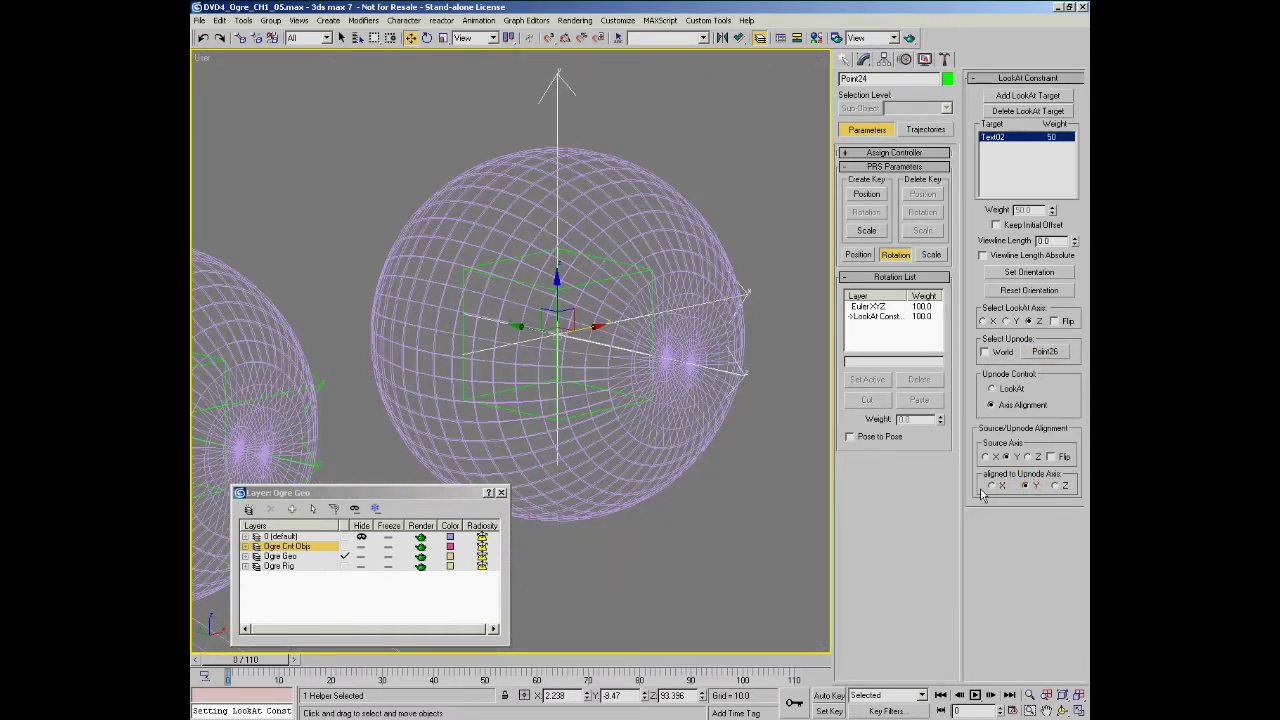
{"action": "right_click", "coordinate": [700, 457]}
{"action": "left_click", "coordinate": [690, 442]}
- Link the two objects of the ogre's right eyeball to the right eye's point helper
{"action": "scroll", "coordinate": [585, 291], "scroll_direction": "down", "scroll_amount": 7}
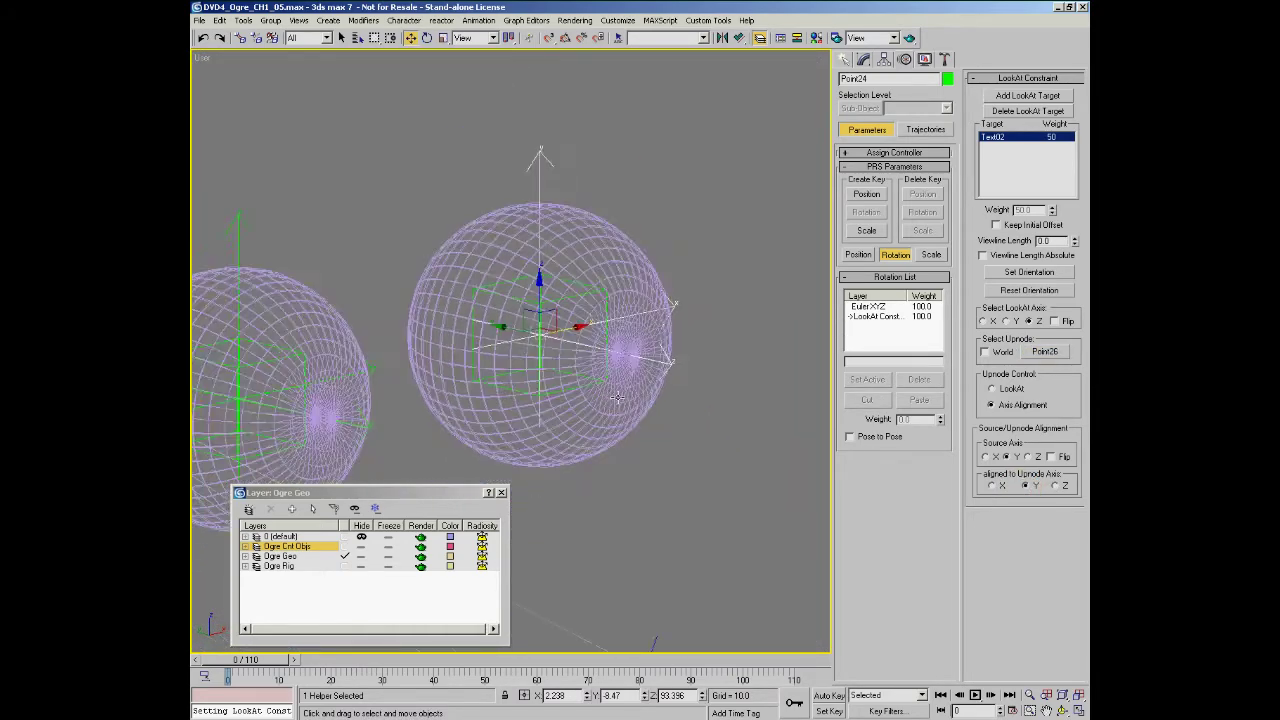
{"action": "middle_click_drag", "start_coordinate": [585, 291], "coordinate": [457, 275]}
{"action": "middle_click_drag", "start_coordinate": [390, 218], "coordinate": [709, 263]}
{"action": "scroll", "coordinate": [709, 264], "scroll_direction": "up", "scroll_amount": 5}
{"action": "left_click_drag", "start_coordinate": [706, 232], "coordinate": [707, 234]}
{"action": "right_click", "coordinate": [729, 230]}
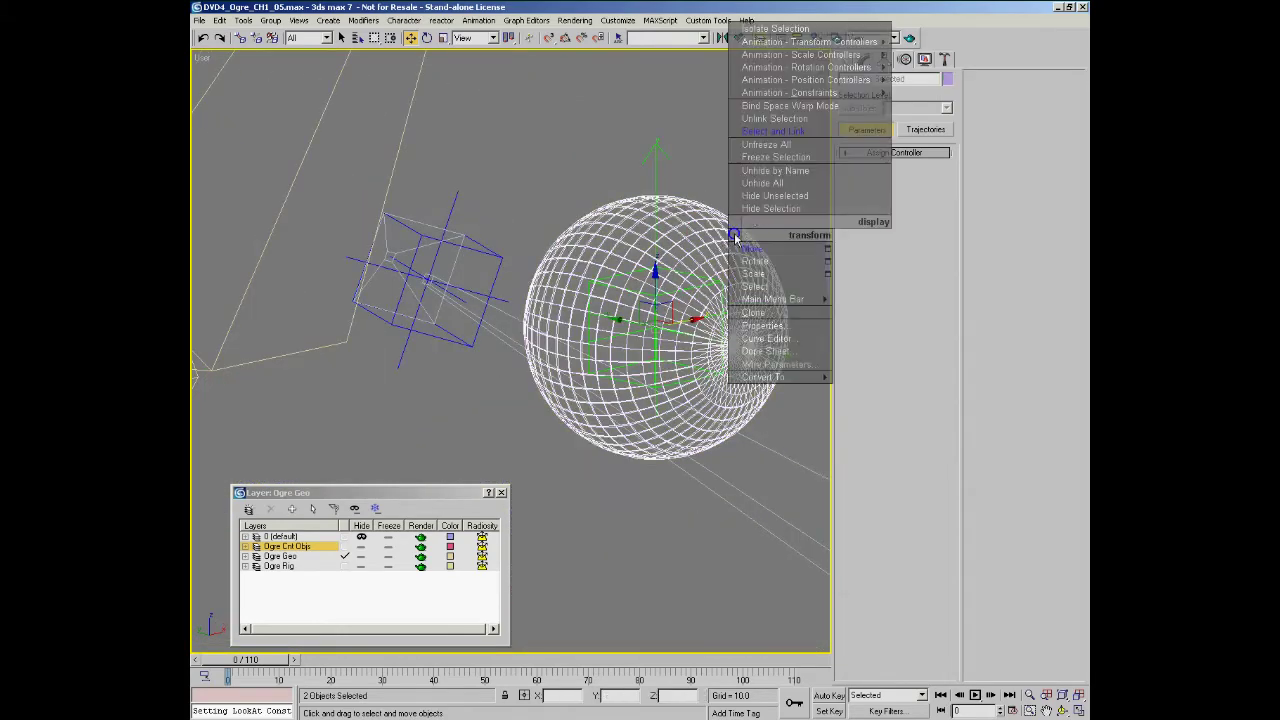
{"action": "left_click", "coordinate": [774, 134]}
{"action": "key", "text": "space"}
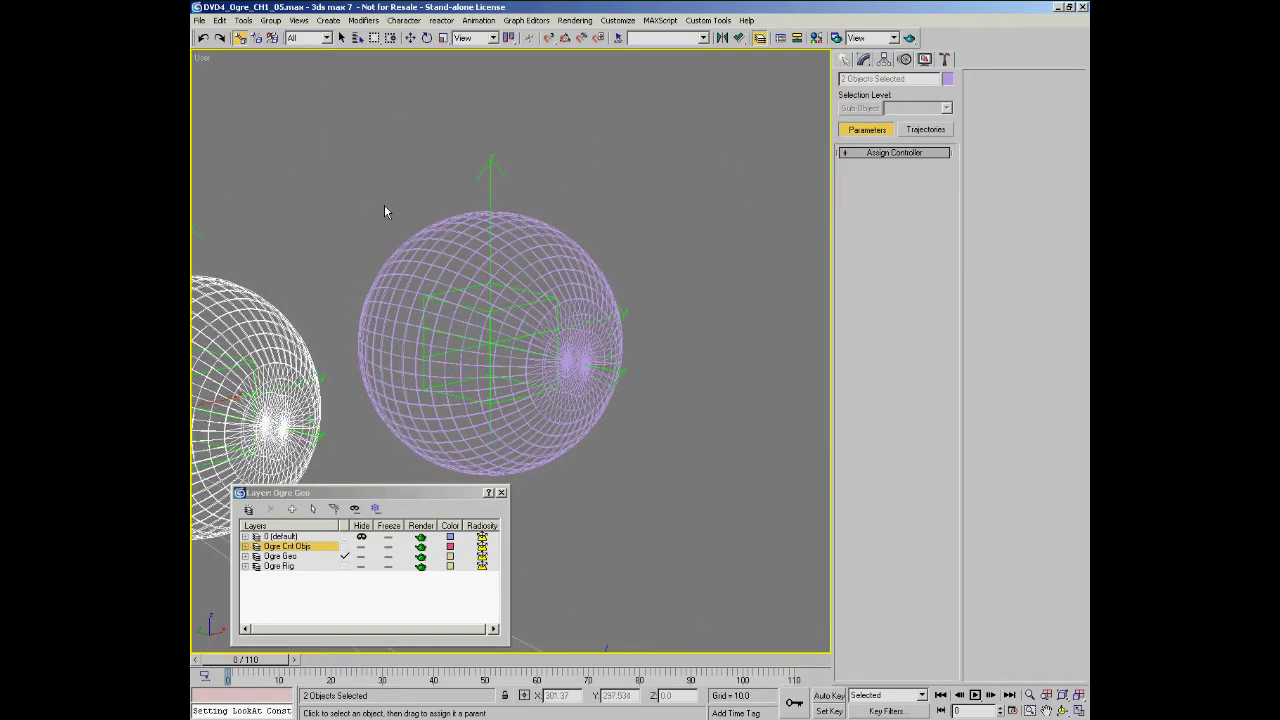
- Link the two objects of the ogre's left eyeball to the left eye's Point24 helper
{"action": "left_click", "coordinate": [446, 248]}
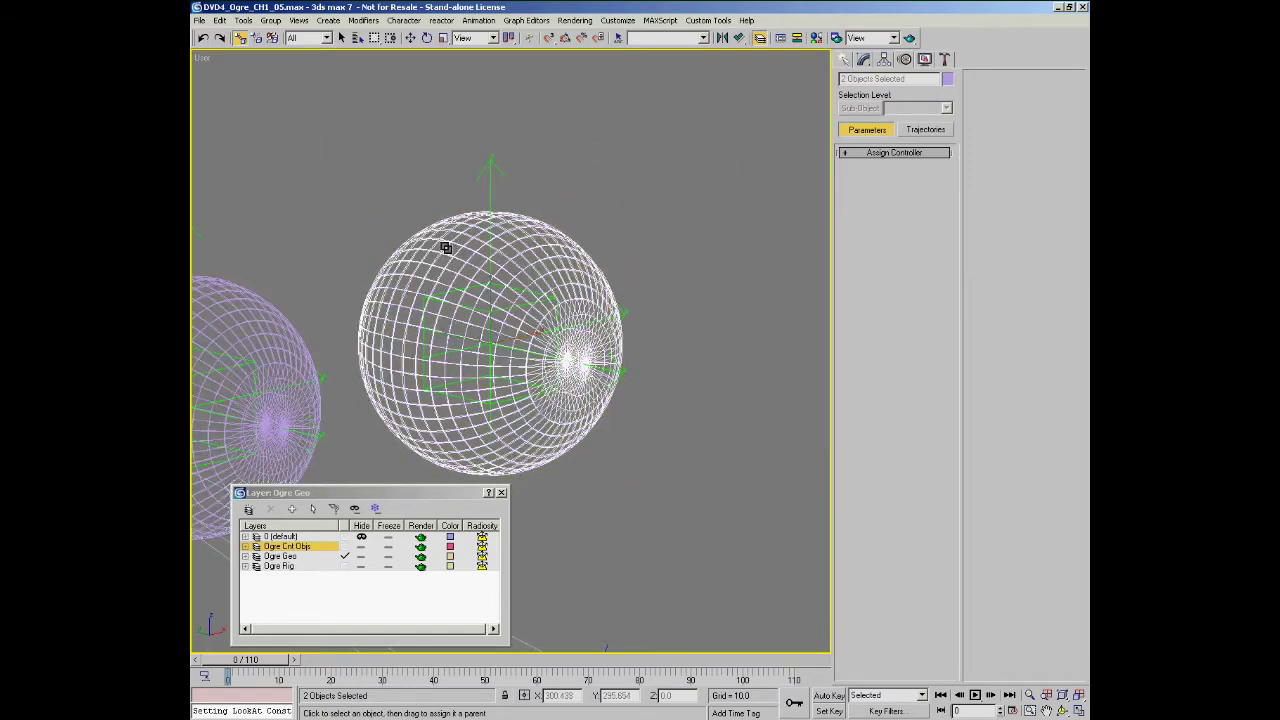
{"action": "left_click_drag", "start_coordinate": [492, 188], "coordinate": [492, 189]}
{"action": "key", "text": "space"}
{"action": "middle_click_drag", "start_coordinate": [612, 274], "coordinate": [566, 231]}
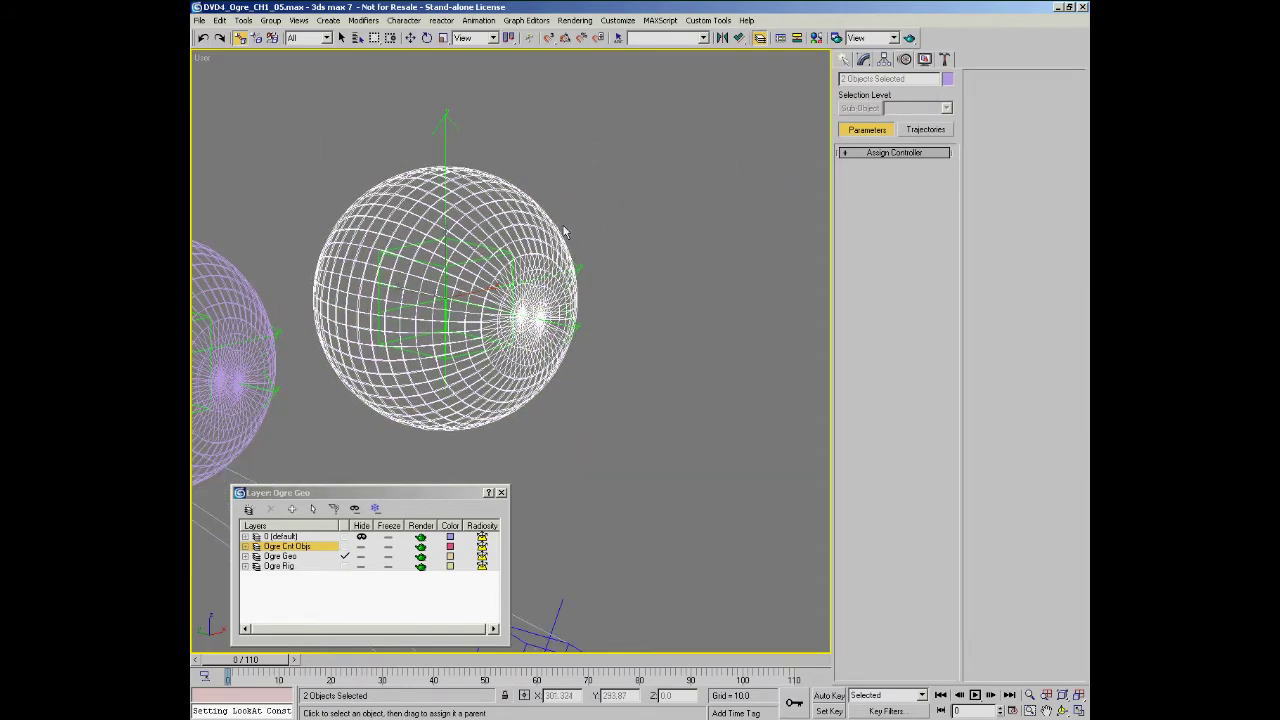
- Display the rig shaded and select the Ogre Eyes circle control for moving
{"action": "scroll", "coordinate": [529, 234], "scroll_direction": "down", "scroll_amount": 6}
{"action": "right_click", "coordinate": [561, 262]}
{"action": "left_click", "coordinate": [589, 283]}
{"action": "left_click", "coordinate": [768, 316]}
{"action": "key", "text": "F3"}
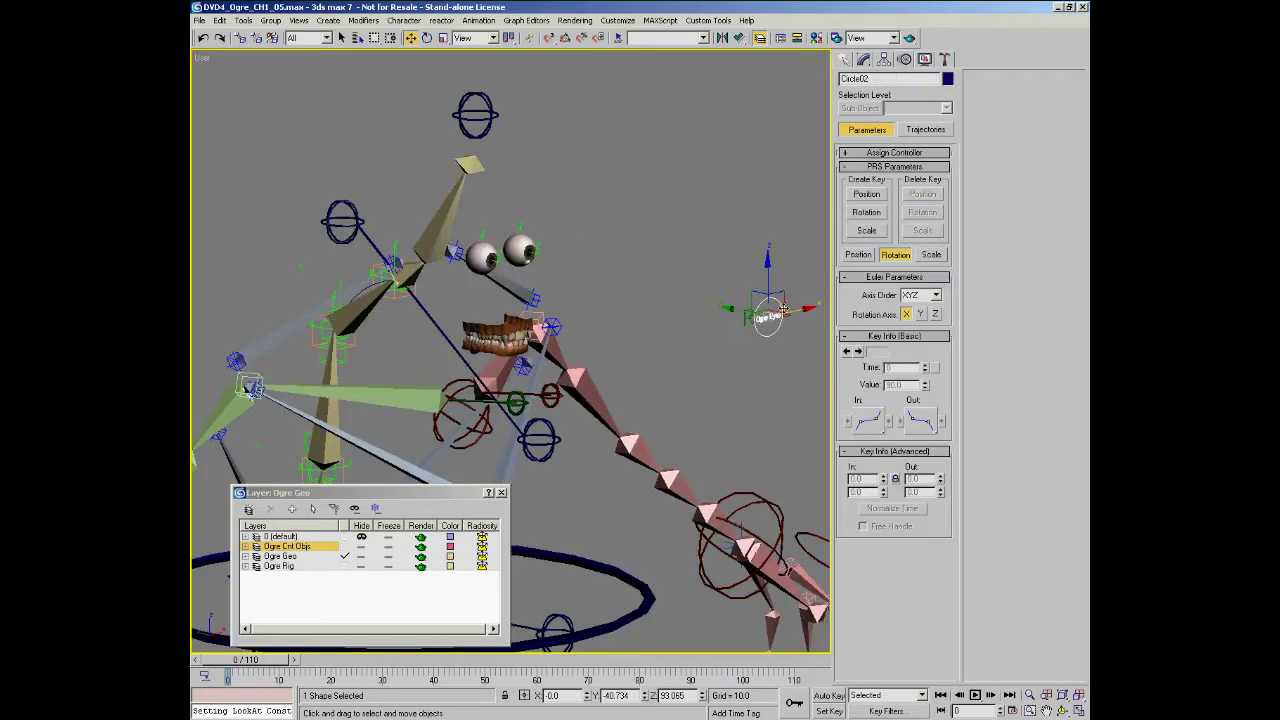
- Test the eye tracking by moving the Ogre Eyes circle control around in front of the face, cancelling each move
{"action": "left_click_drag", "start_coordinate": [798, 312], "coordinate": [663, 298]}
{"action": "right_click", "coordinate": [663, 298]}
{"action": "scroll", "coordinate": [465, 250], "scroll_direction": "up", "scroll_amount": 2}
{"action": "middle_click_drag", "start_coordinate": [465, 264], "coordinate": [254, 287]}
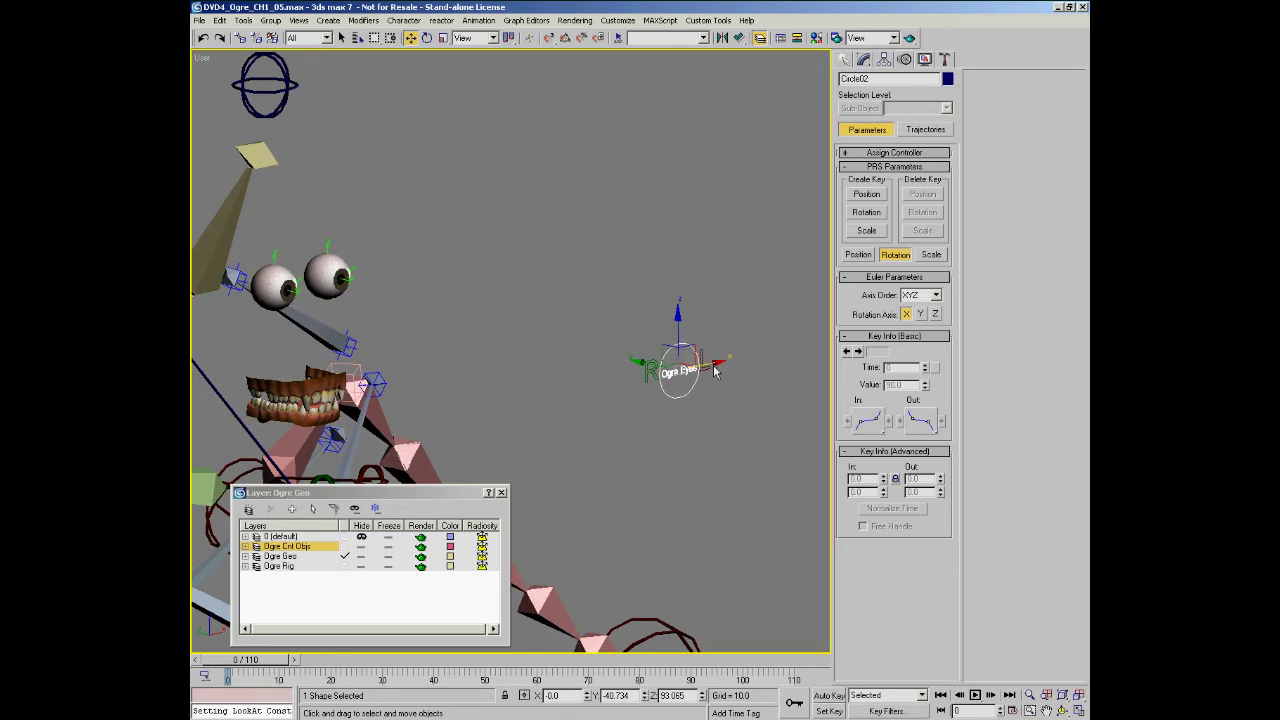
{"action": "left_click_drag", "start_coordinate": [672, 370], "coordinate": [960, 388]}
{"action": "left_click_drag", "start_coordinate": [454, 391], "coordinate": [397, 326]}
{"action": "right_click", "coordinate": [398, 325]}
{"action": "middle_click_drag", "start_coordinate": [400, 323], "coordinate": [543, 338]}
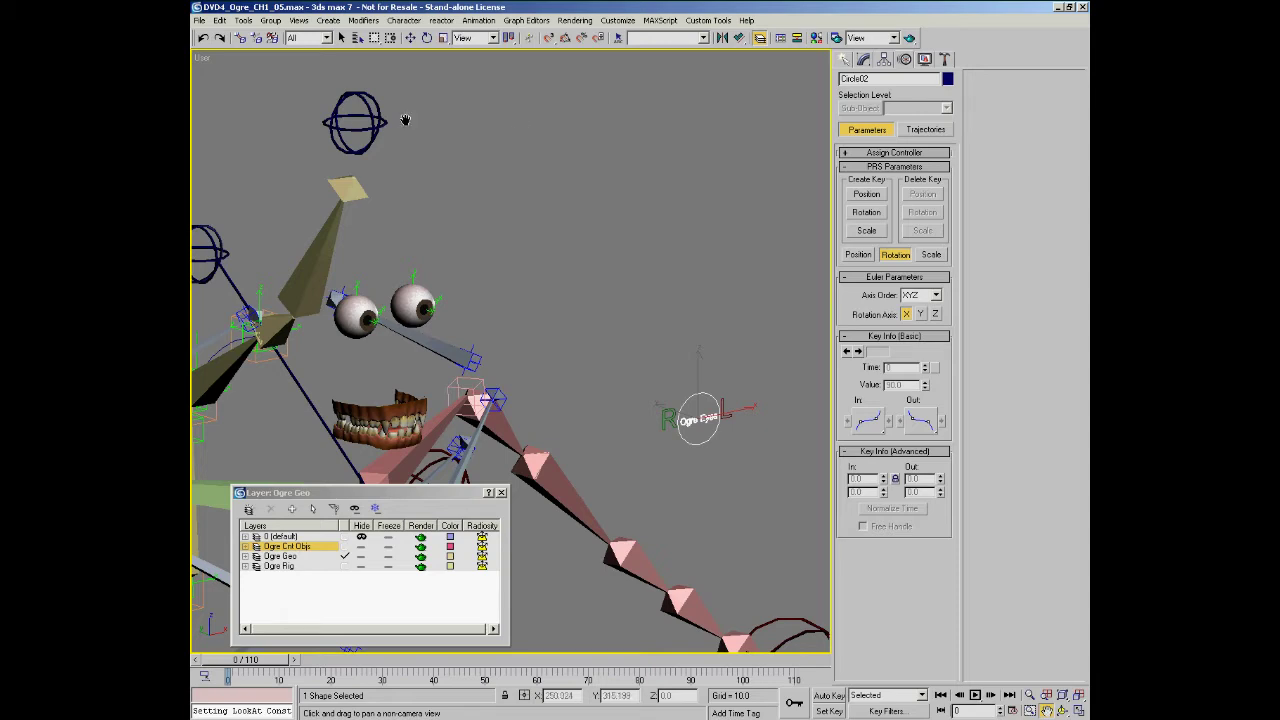
- Test-rotate the CNT06 control above the head to check the eye tracking, and undo the rotation
{"action": "right_click", "coordinate": [369, 132]}
{"action": "left_click", "coordinate": [381, 129]}
{"action": "right_click", "coordinate": [433, 210]}
{"action": "left_click", "coordinate": [463, 243]}
{"action": "key", "text": "e"}
{"action": "left_click_drag", "start_coordinate": [330, 110], "coordinate": [365, 97]}
{"action": "key", "text": "ctrl+z"}
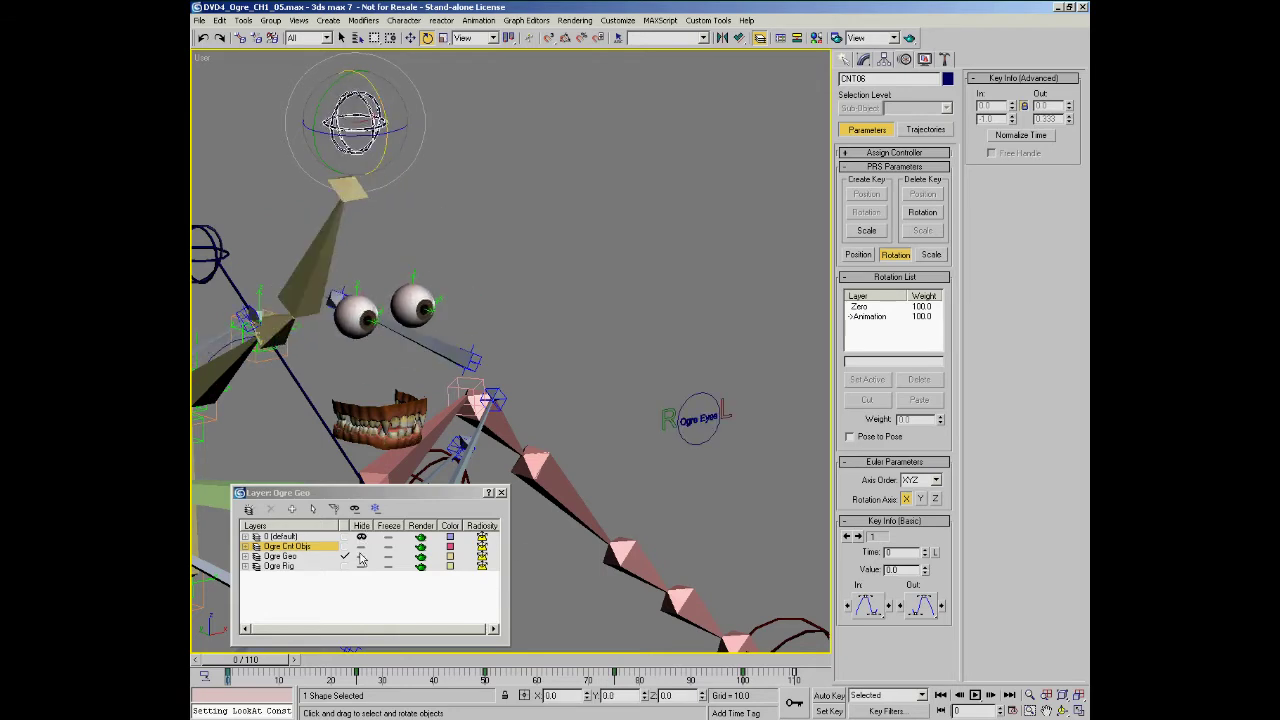
- Toggle the Ogre Geo layer's visibility off and on, and unhide the ogre's body mesh by name
{"action": "left_click", "coordinate": [361, 556]}
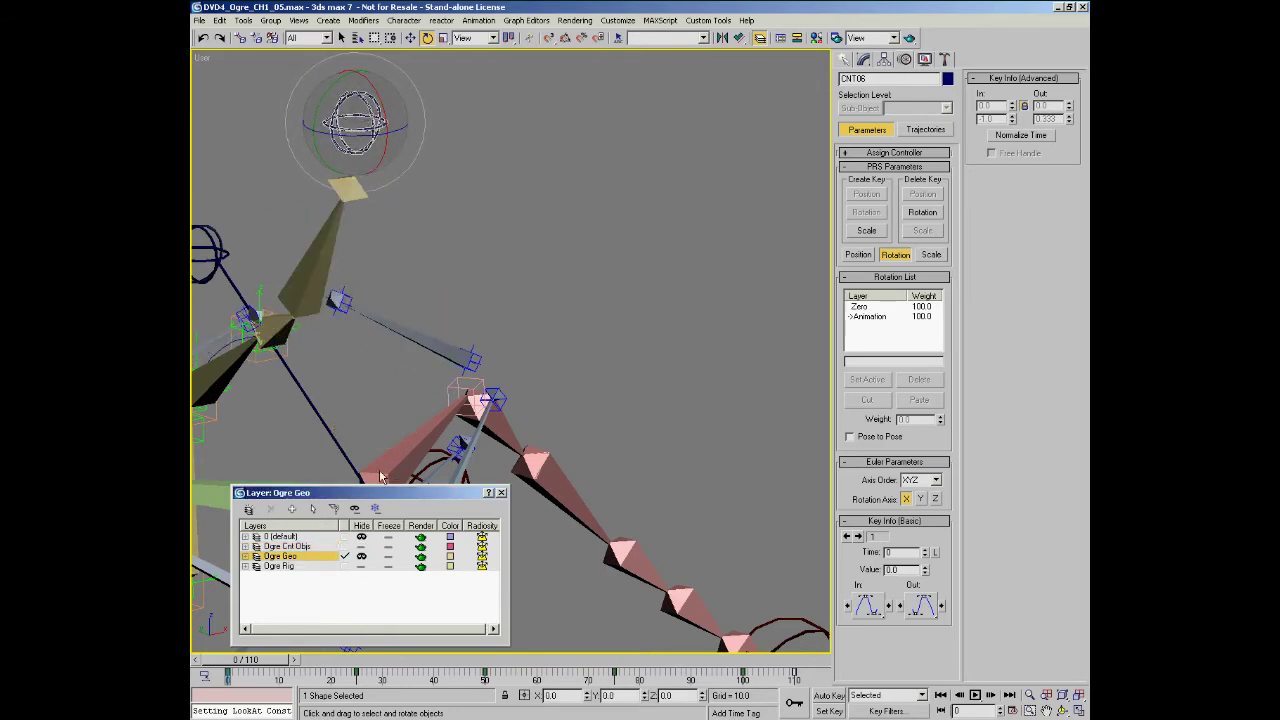
{"action": "left_click", "coordinate": [361, 556]}
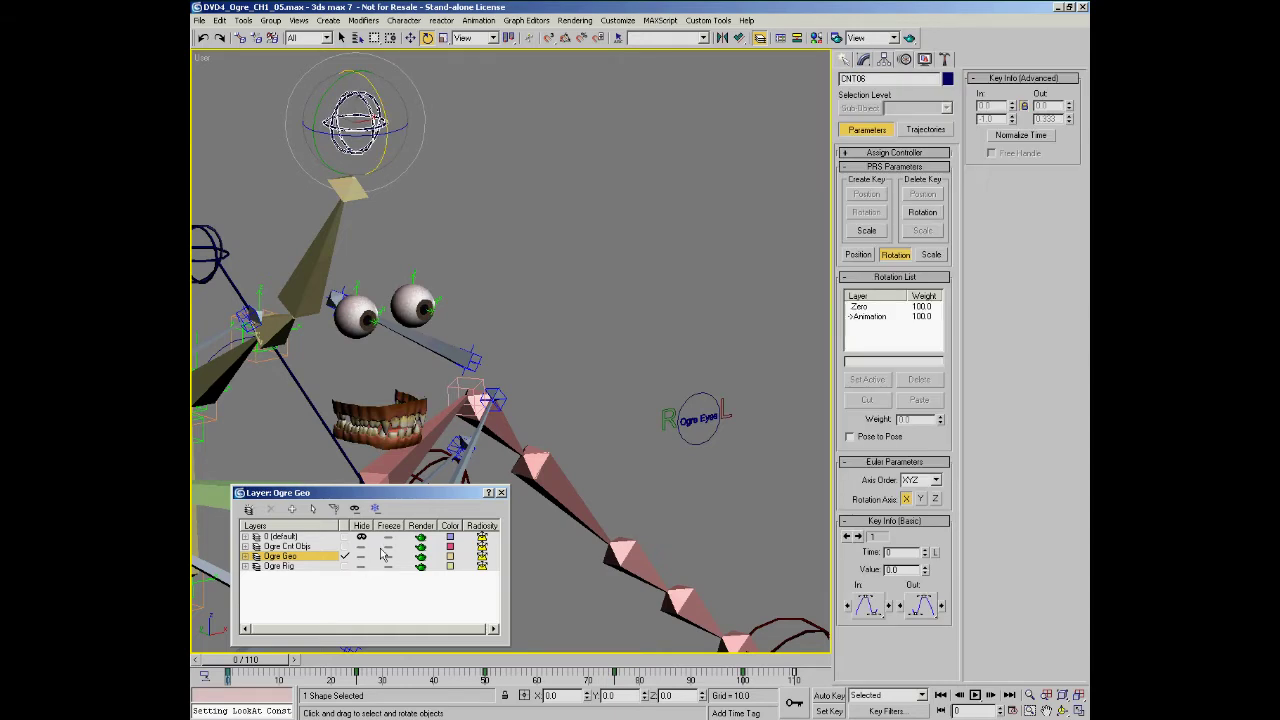
{"action": "right_click", "coordinate": [566, 364]}
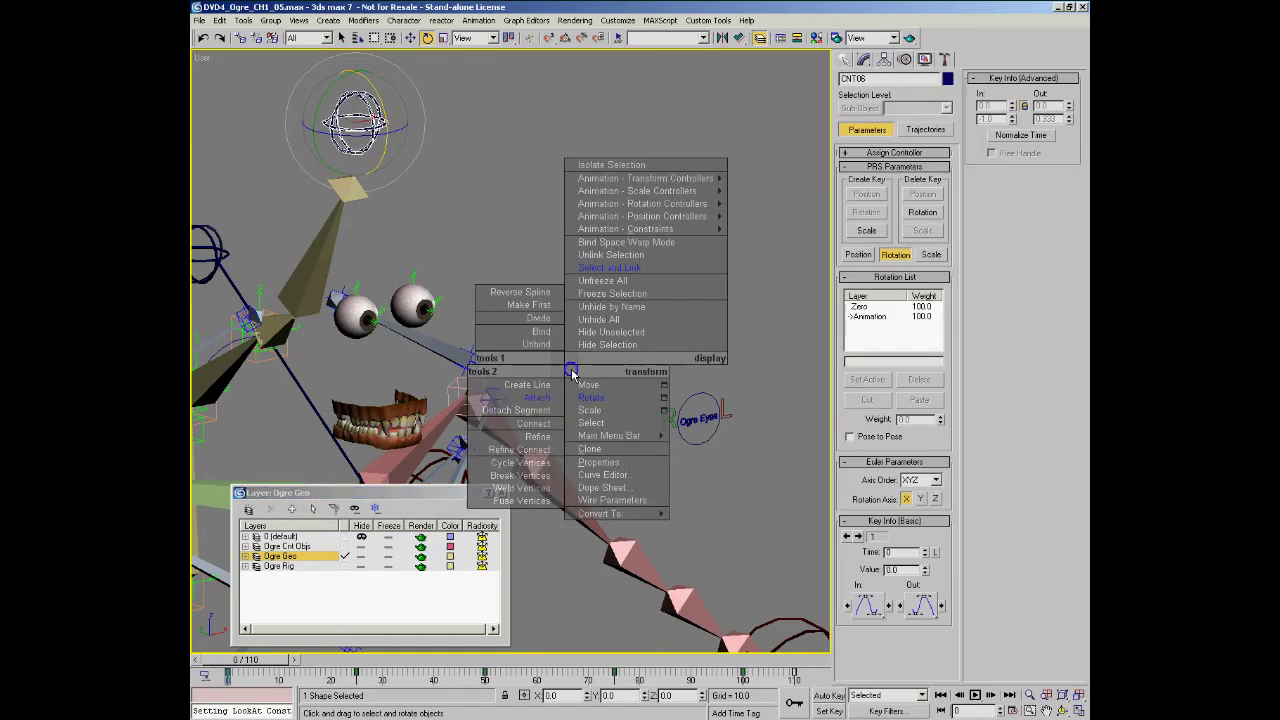
{"action": "left_click", "coordinate": [610, 307]}
{"action": "double_click", "coordinate": [545, 258]}
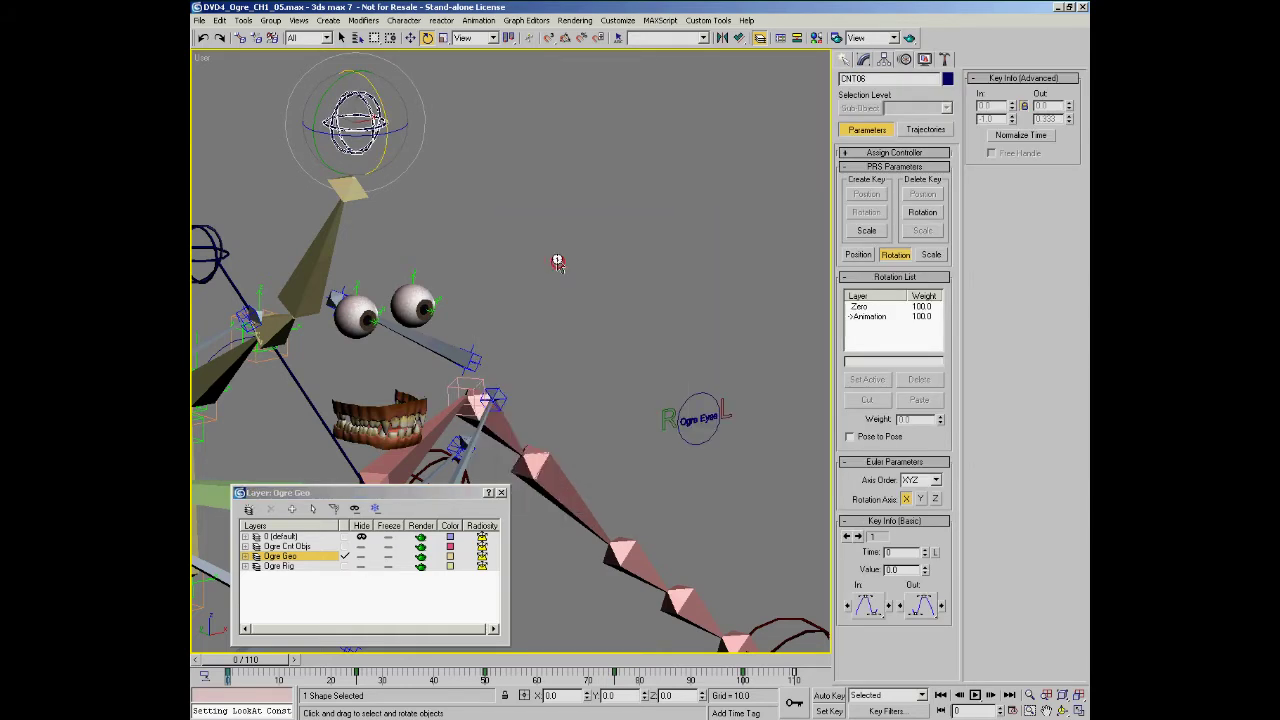
- Test the eyes within the head mesh by rotating the CNT06 control and moving the Ogre Eyes circle, cancelling each change
{"action": "mouse_move", "coordinate": [356, 116]}
{"action": "left_mouse_down"}
{"action": "mouse_move", "coordinate": [370, 118]}
{"action": "mouse_move", "coordinate": [345, 85]}
{"action": "mouse_move", "coordinate": [322, 105]}
{"action": "mouse_move", "coordinate": [372, 132]}
{"action": "left_mouse_up"}
{"action": "right_click", "coordinate": [372, 132]}
{"action": "left_click", "coordinate": [698, 420]}
{"action": "right_click", "coordinate": [737, 457]}
{"action": "left_click", "coordinate": [770, 471]}
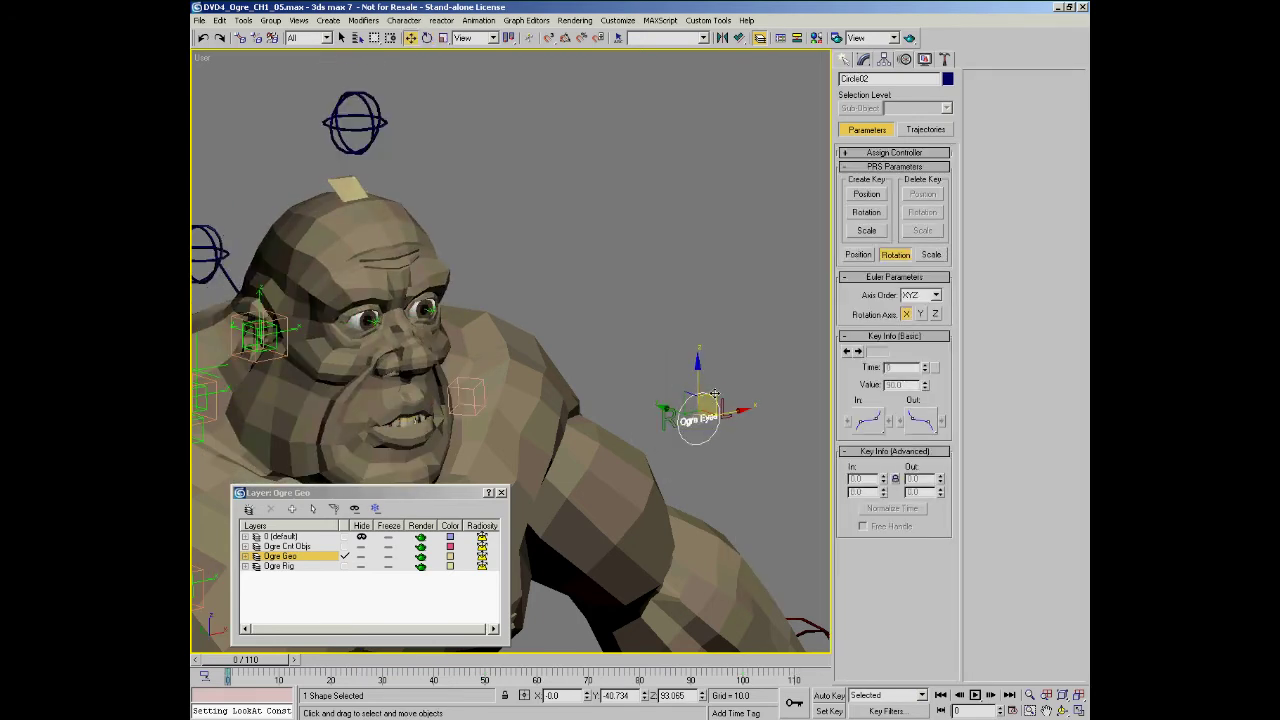
{"action": "left_click_drag", "start_coordinate": [684, 243], "coordinate": [705, 366]}
{"action": "left_click_drag", "start_coordinate": [651, 404], "coordinate": [574, 387]}
{"action": "right_click", "coordinate": [574, 388]}
- Test-move the left eye's Text02 target beside the Ogre Eyes circle, and undo the move
{"action": "left_click_drag", "start_coordinate": [666, 426], "coordinate": [703, 429]}
{"action": "right_click", "coordinate": [697, 430]}
{"action": "right_click", "coordinate": [703, 429]}
{"action": "key", "text": "ctrl+r"}
{"action": "right_click", "coordinate": [666, 402]}
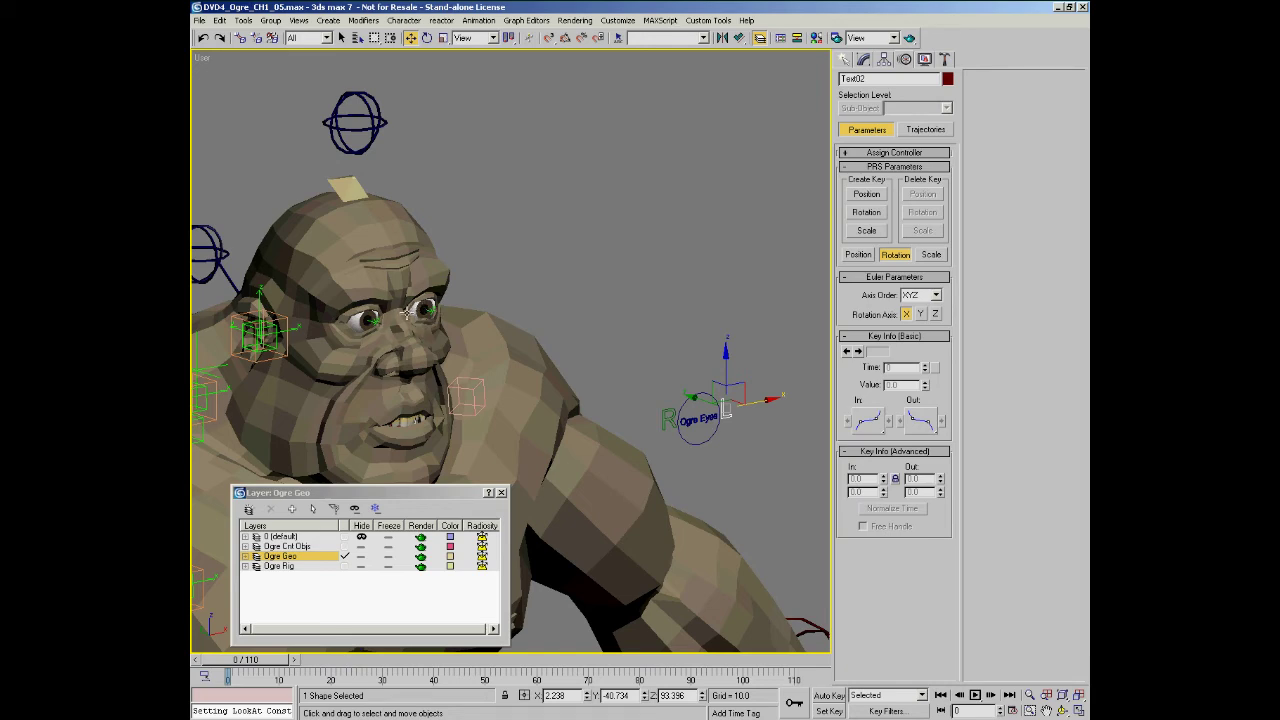
{"action": "mouse_move", "coordinate": [735, 407]}
{"action": "left_mouse_down"}
{"action": "mouse_move", "coordinate": [755, 403]}
{"action": "mouse_move", "coordinate": [711, 410]}
{"action": "mouse_move", "coordinate": [731, 407]}
{"action": "left_mouse_up"}
{"action": "key", "text": "ctrl+z"}
{"action": "middle_click_drag", "start_coordinate": [677, 391], "coordinate": [563, 346], "text": "alt"}
{"action": "scroll", "coordinate": [563, 346], "scroll_direction": "up", "scroll_amount": 1}
{"action": "right_click", "coordinate": [650, 308]}
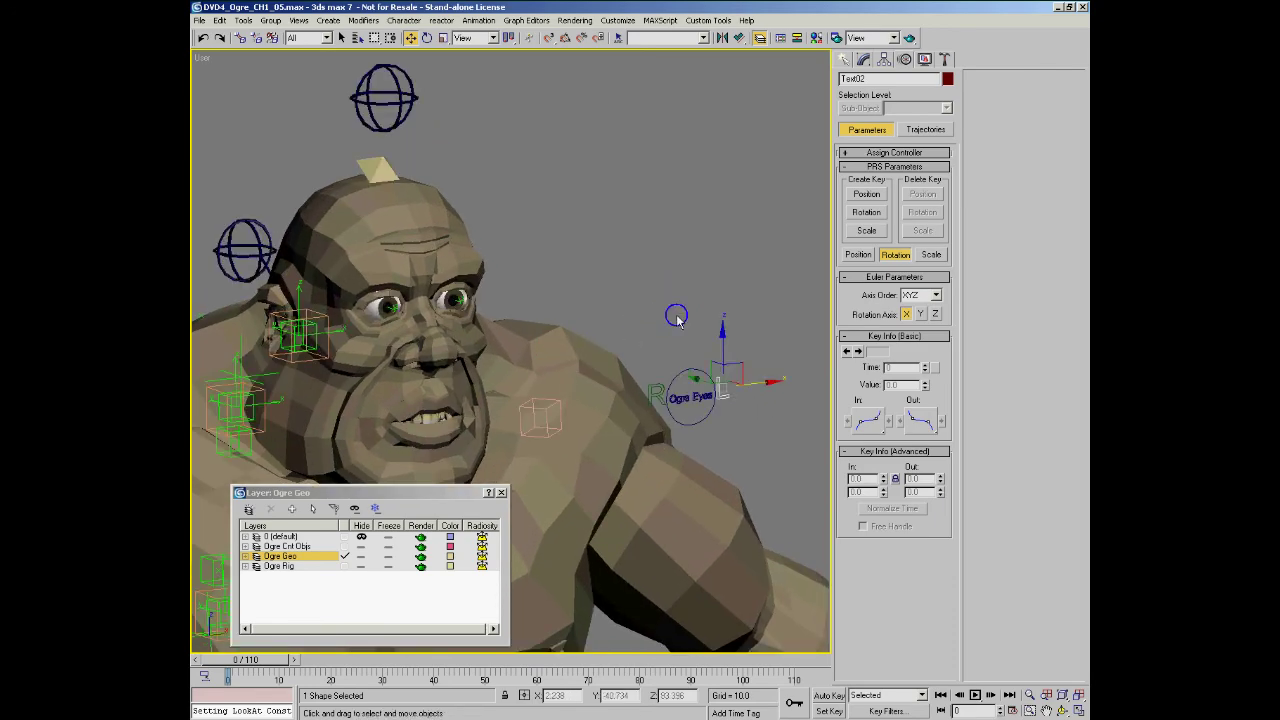
{"action": "right_click", "coordinate": [677, 318]}
{"action": "left_click", "coordinate": [660, 312]}
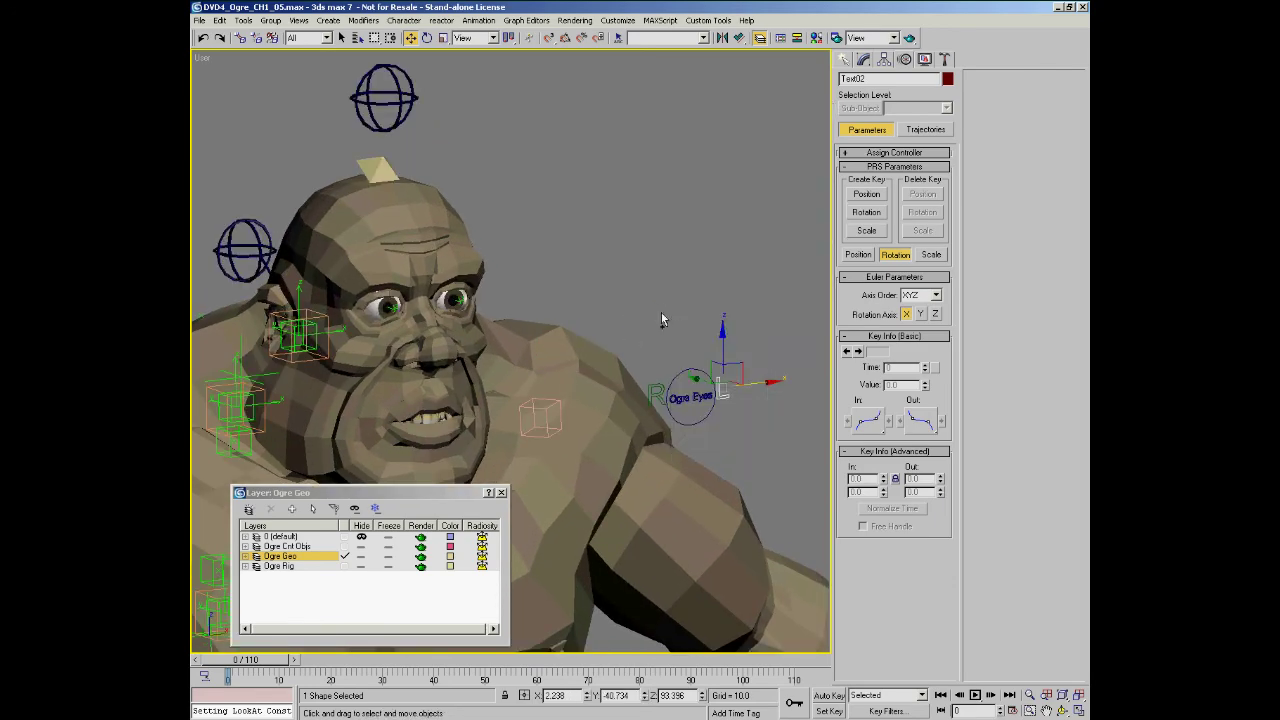